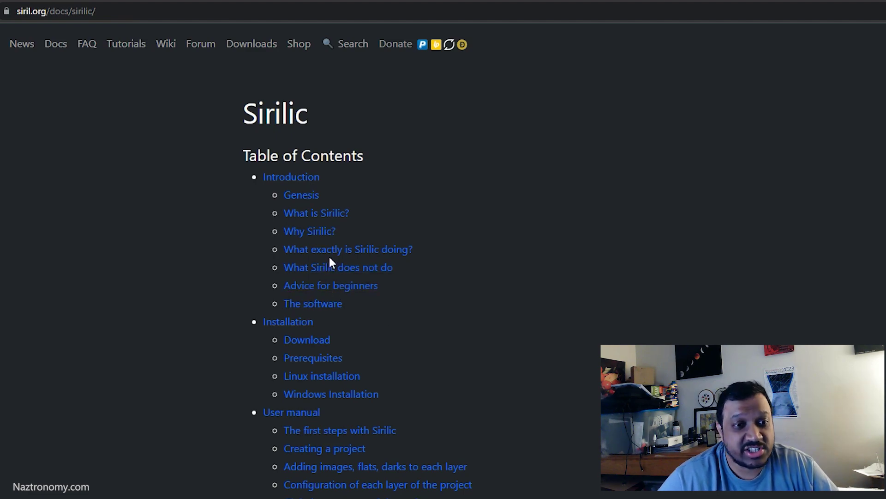
{"action": "left_click", "coordinate": [362, 271]}
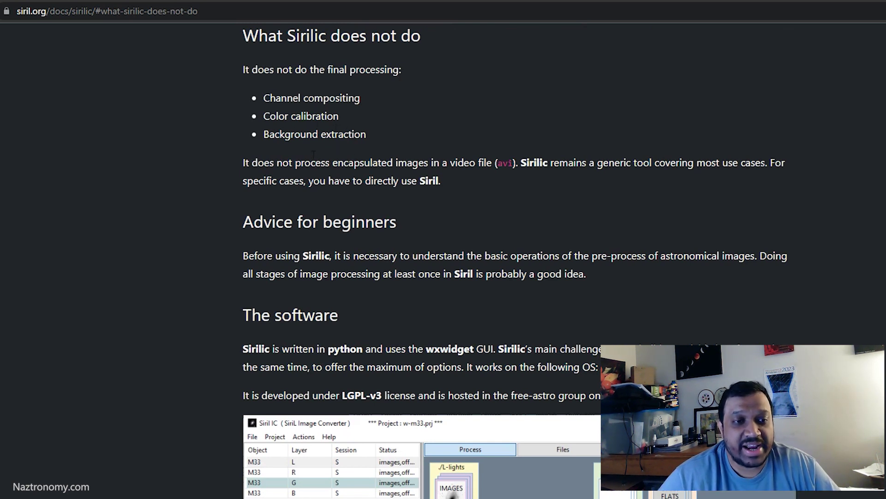
{"action": "left_click_drag", "start_coordinate": [373, 133], "coordinate": [266, 139]}
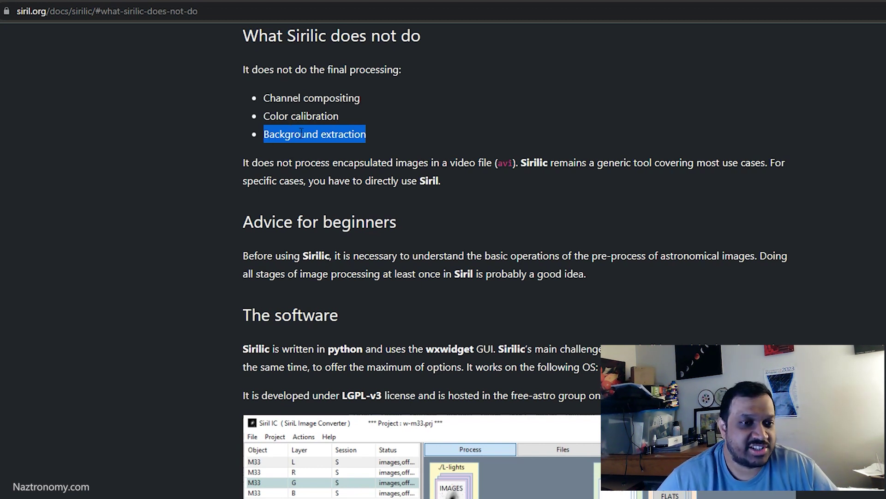
{"action": "key", "text": "alt+Left"}
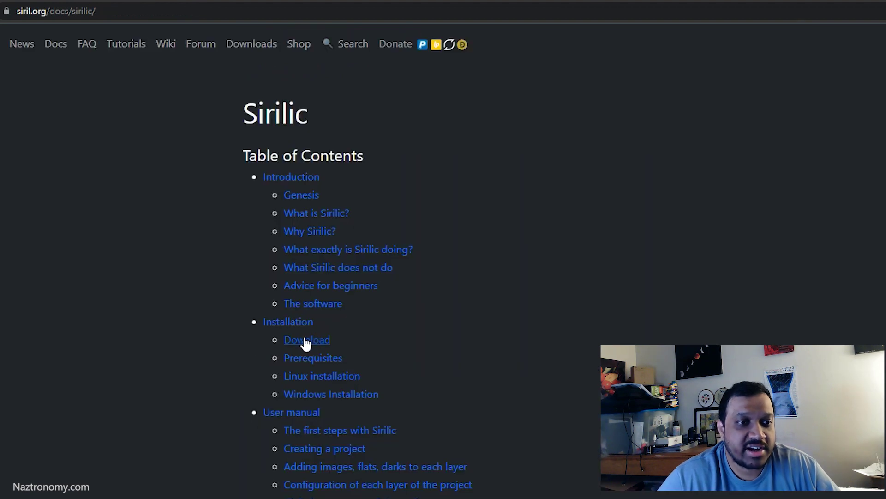
Locate the Sirilic V1.15.0 Windows zip on the GitLab releases page, then switch to its download folder
{"action": "left_click", "coordinate": [309, 341]}
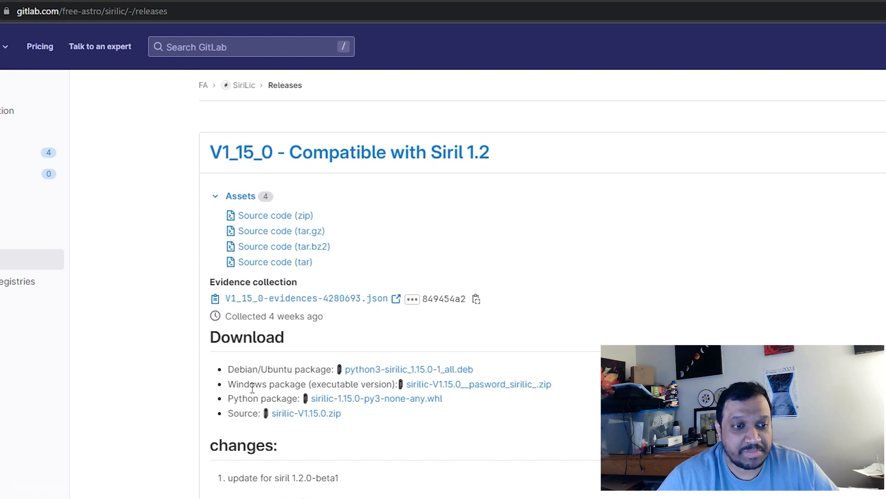
{"action": "left_click_drag", "start_coordinate": [245, 386], "coordinate": [343, 386]}
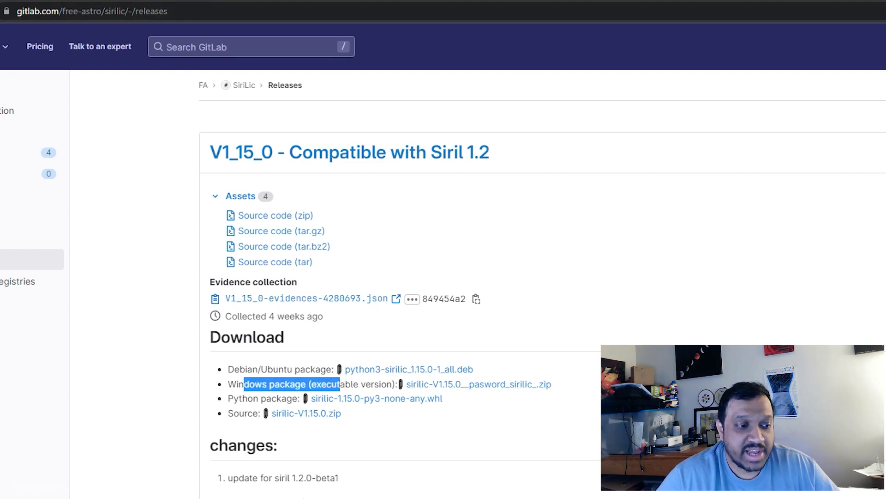
{"action": "key", "text": "alt+Tab"}
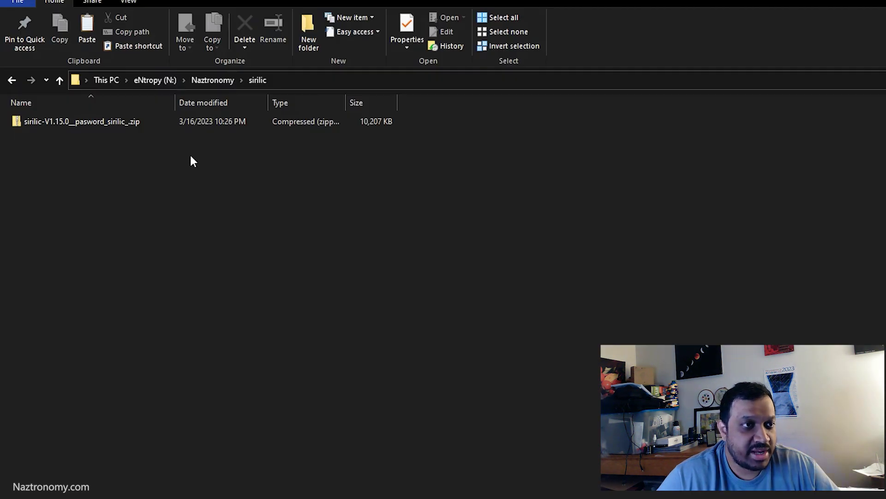
Extract the Sirilic zip with its password and open the new sirilic-V1.15.0 folder
{"action": "right_click", "coordinate": [131, 125]}
{"action": "left_click", "coordinate": [179, 227]}
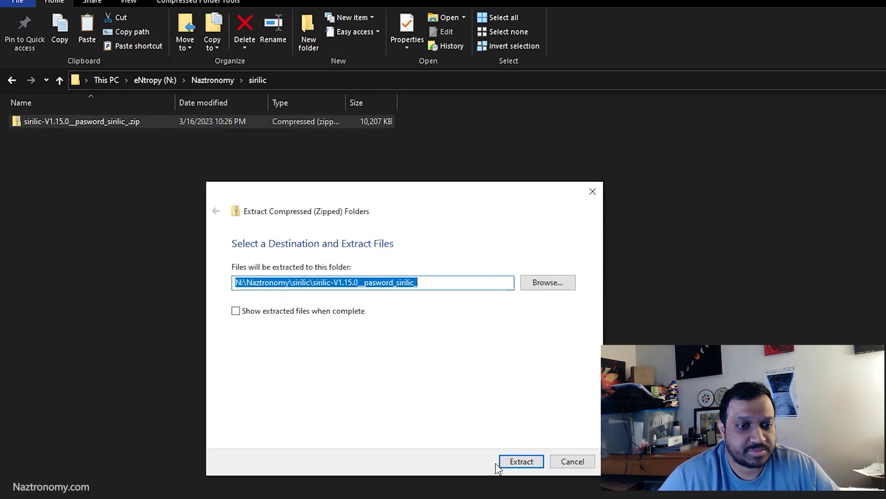
{"action": "left_click", "coordinate": [496, 461]}
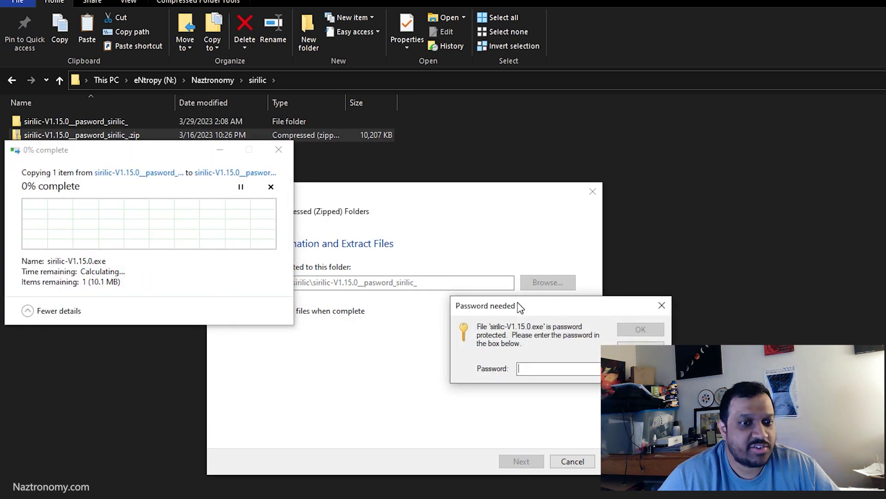
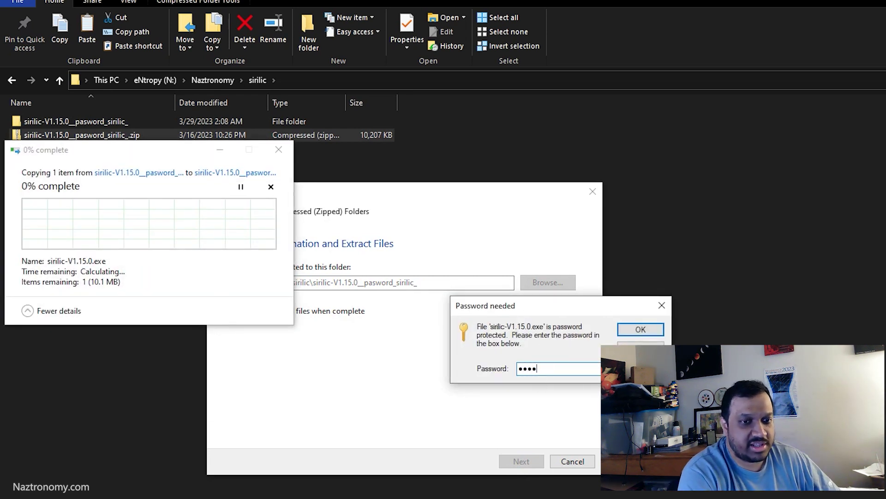
{"action": "key", "text": "Return"}
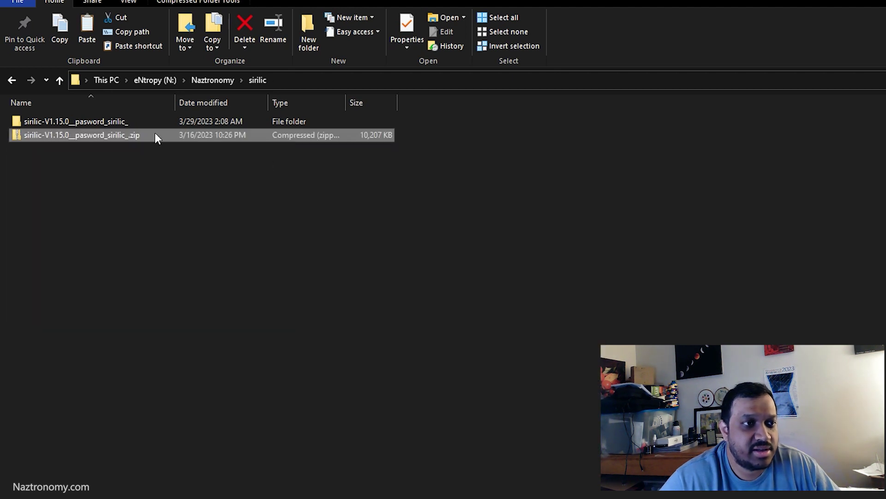
{"action": "double_click", "coordinate": [76, 121]}
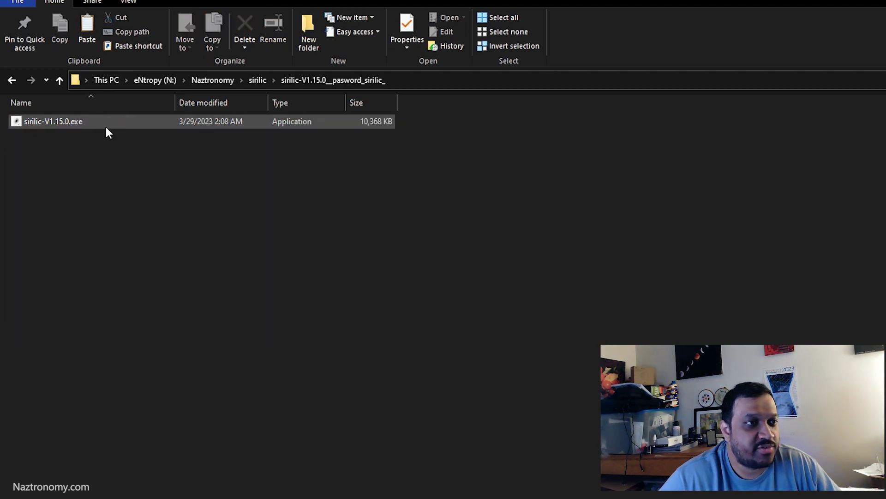
Launch sirilic-V1.15.0.exe, choosing More info and Run anyway past the SmartScreen warning
{"action": "left_click", "coordinate": [62, 123]}
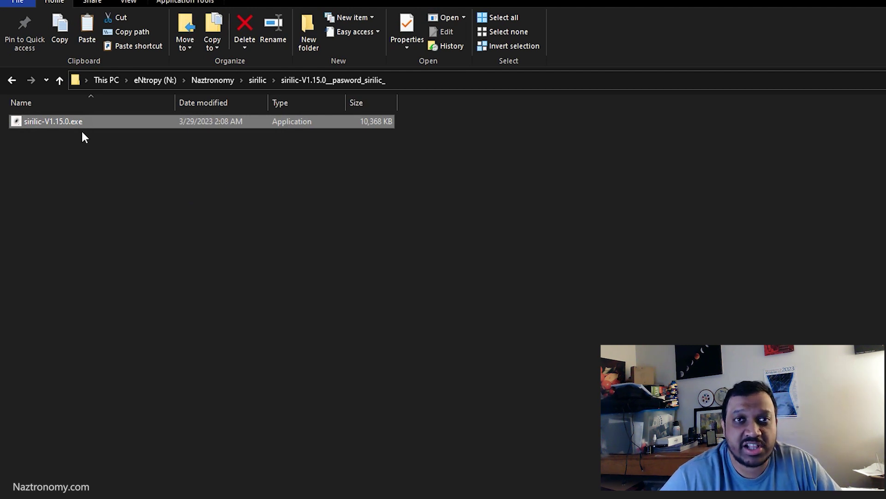
{"action": "double_click", "coordinate": [69, 125]}
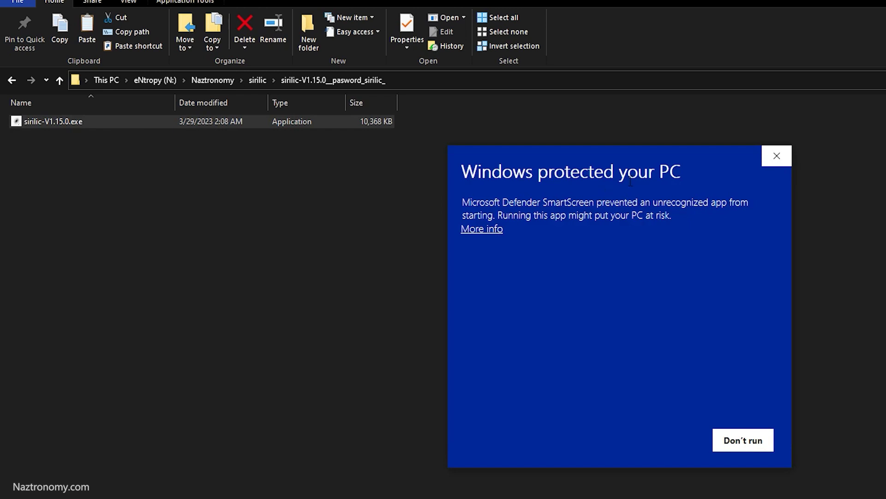
{"action": "left_click", "coordinate": [490, 230]}
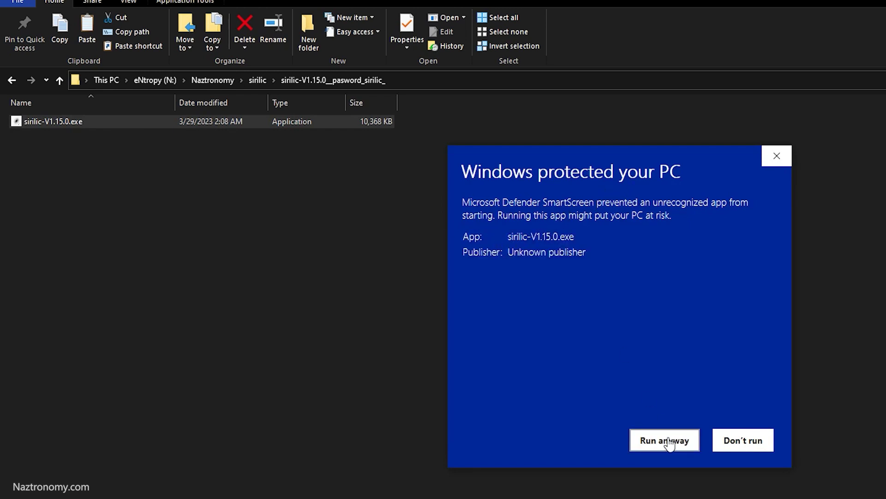
{"action": "left_click", "coordinate": [669, 441]}
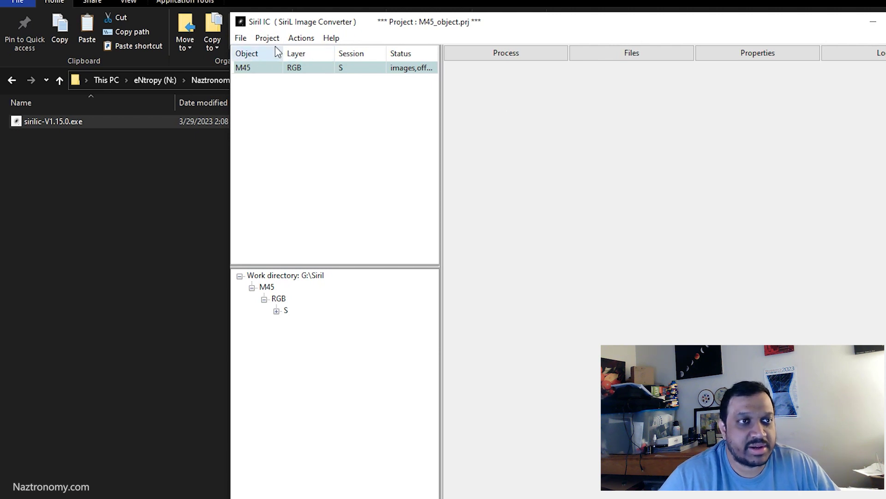
Close the Siril IC window with Alt+F4
{"action": "key", "text": "alt+F4"}
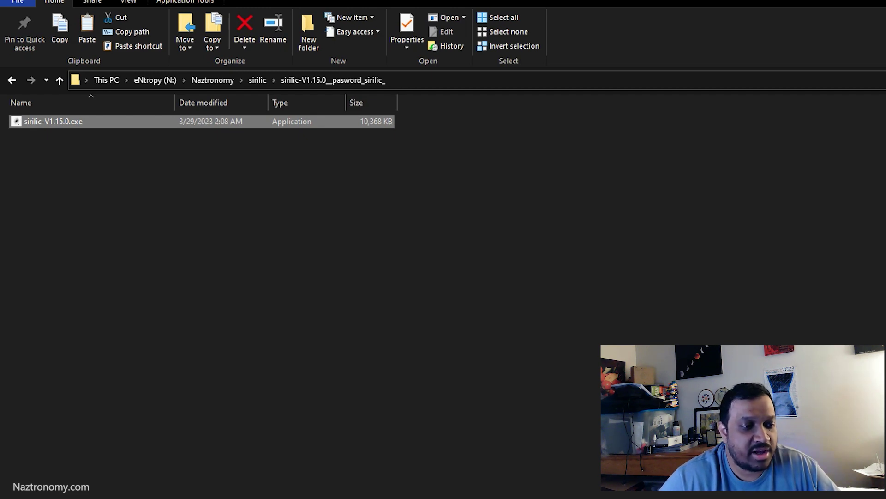
Search Start for 'deve' and open Developer settings from Best match
{"action": "left_click", "coordinate": [32, 478]}
{"action": "type", "text": "deve"}
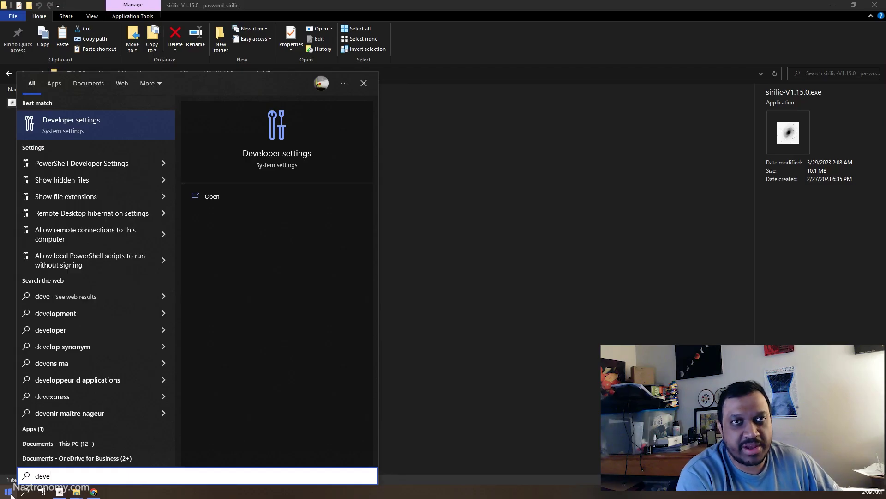
{"action": "left_click", "coordinate": [83, 129]}
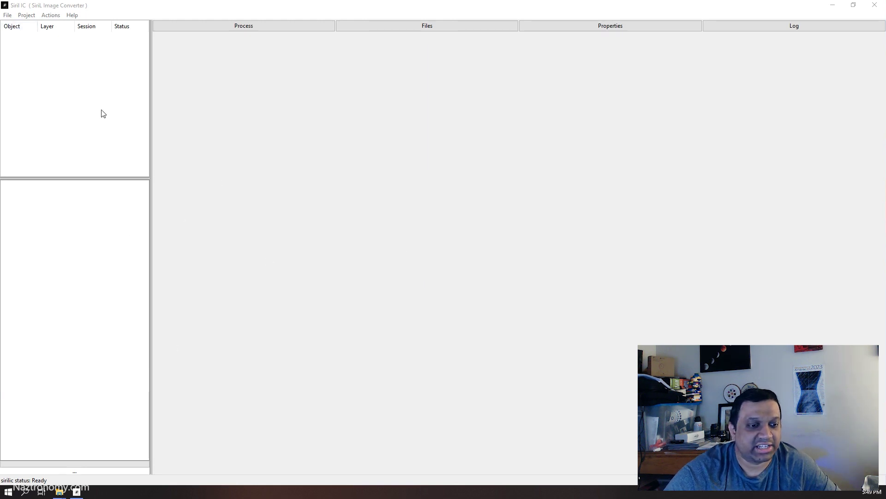
In Preferences, set the work directory and the SiriL executable to C:\Program Files\SiriL\bin\siril.exe, then save
{"action": "left_click", "coordinate": [8, 15]}
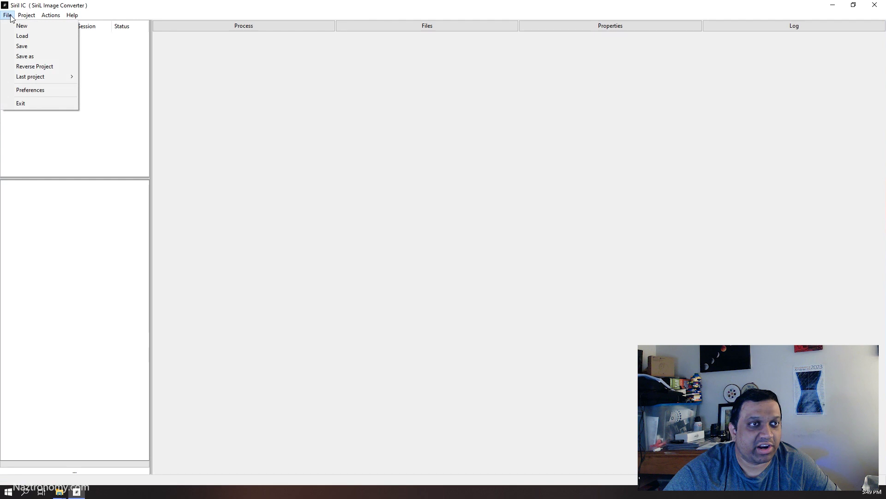
{"action": "left_click", "coordinate": [38, 92]}
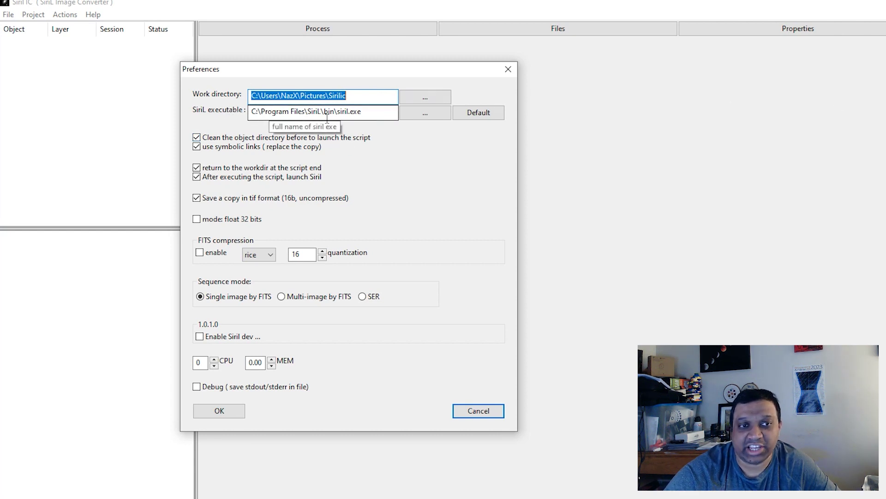
{"action": "left_click_drag", "start_coordinate": [308, 113], "coordinate": [364, 110]}
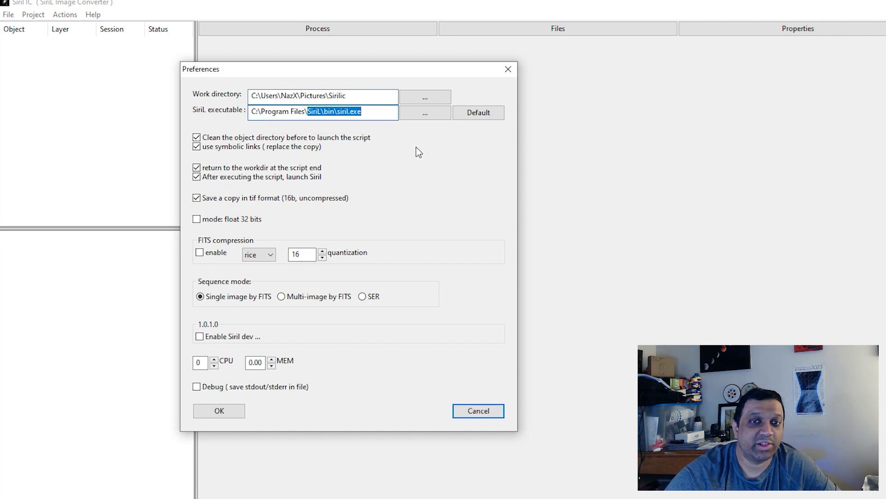
{"action": "left_click", "coordinate": [386, 113]}
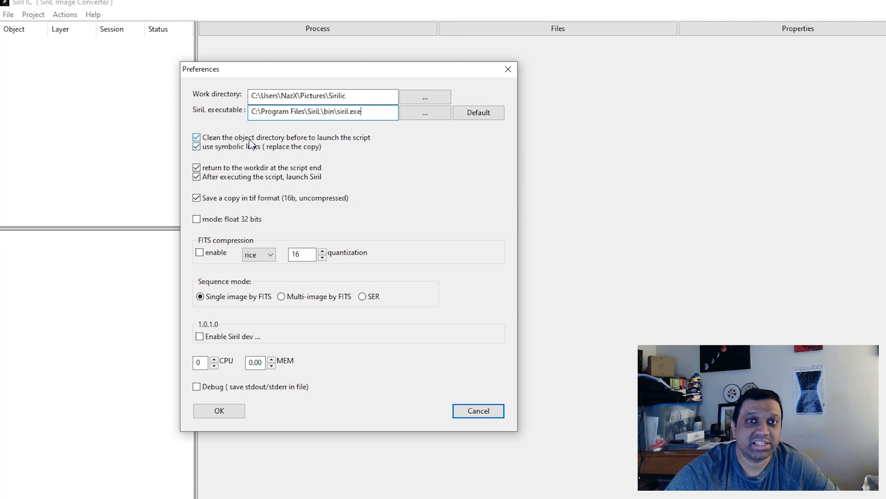
{"action": "mouse_move", "coordinate": [289, 148]}
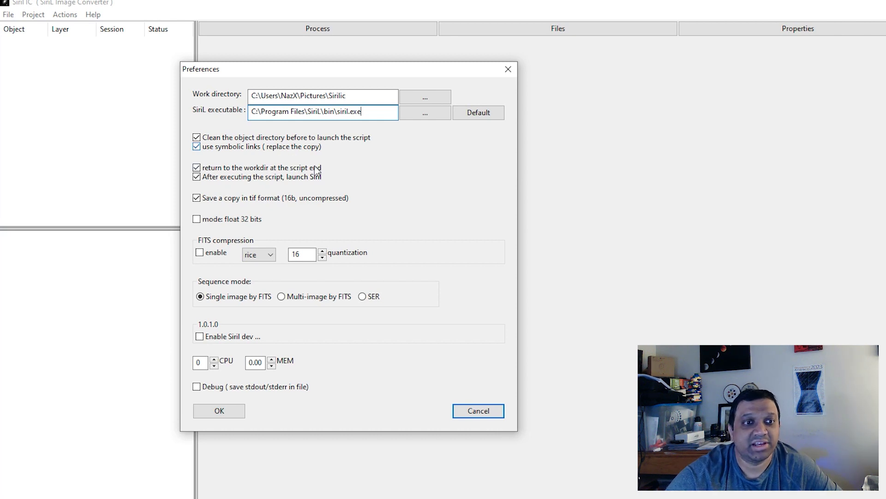
{"action": "left_click", "coordinate": [210, 410]}
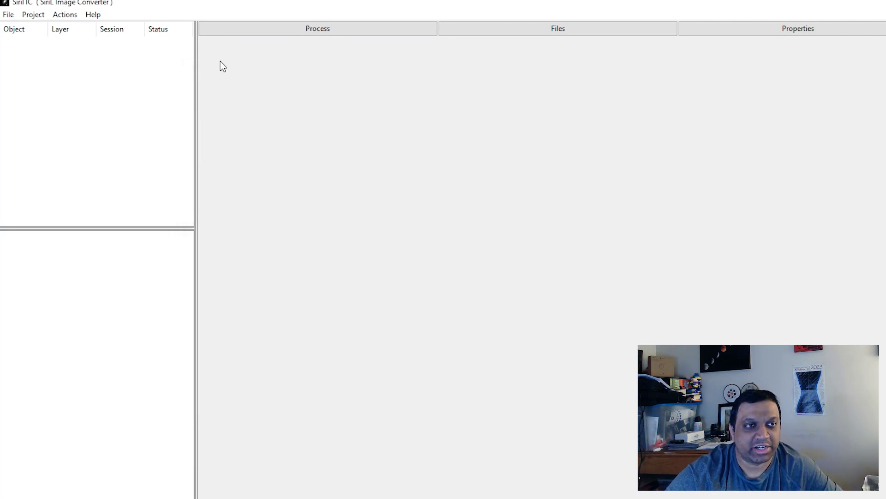
{"action": "left_click", "coordinate": [45, 16]}
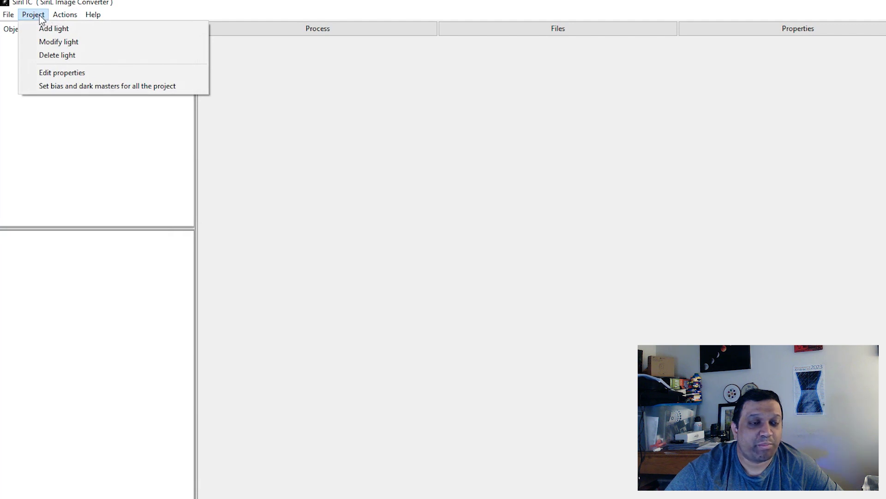
{"action": "left_click", "coordinate": [61, 79]}
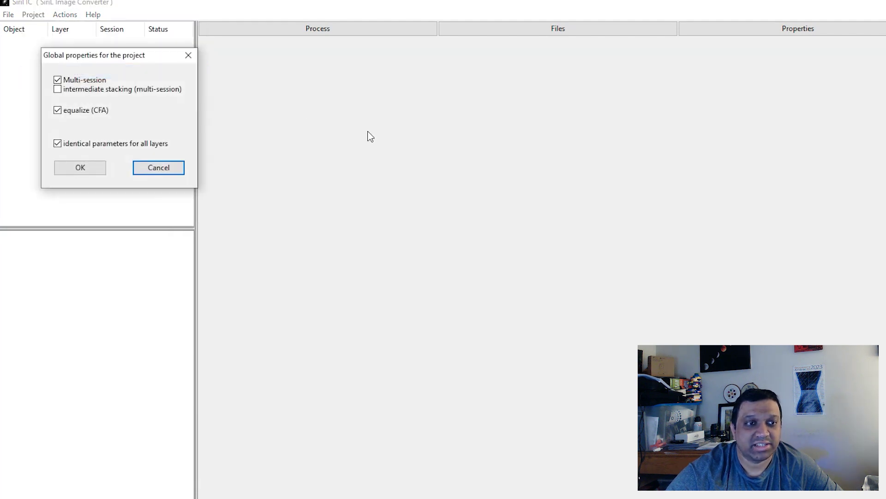
{"action": "left_click_drag", "start_coordinate": [73, 59], "coordinate": [269, 76]}
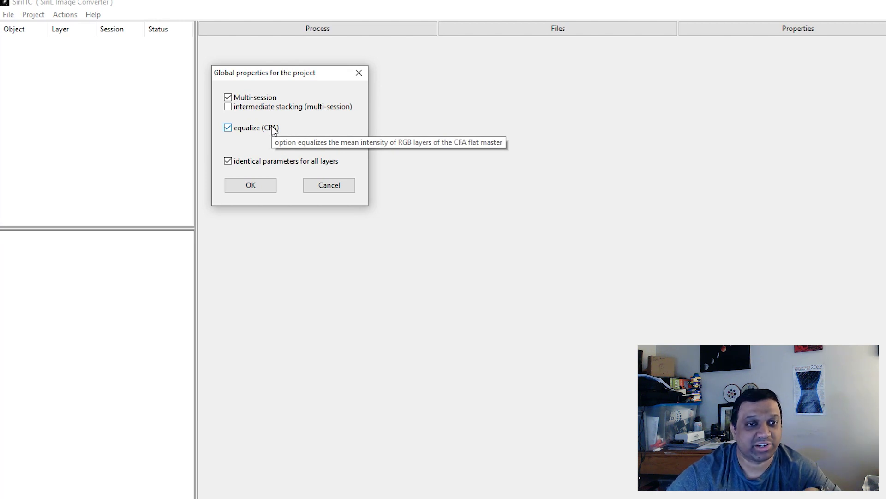
{"action": "left_click", "coordinate": [242, 184]}
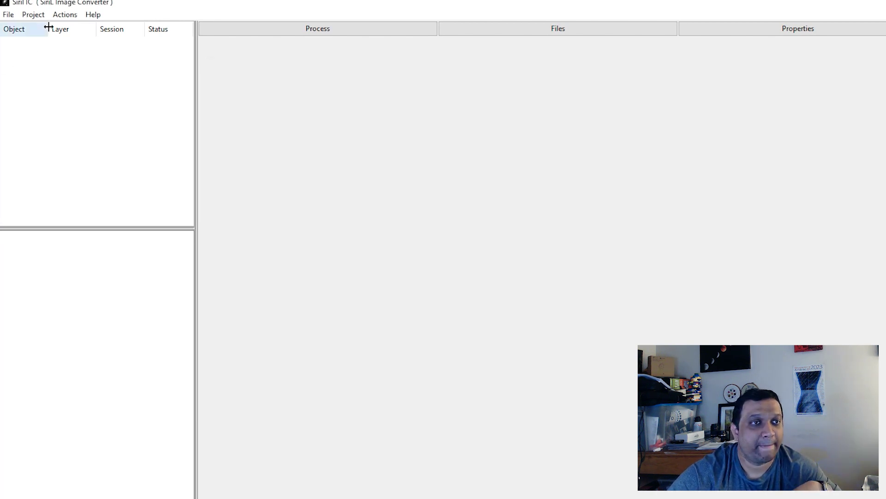
Start a new project, naming the object M45 and filling in the session basename
{"action": "left_click", "coordinate": [9, 15]}
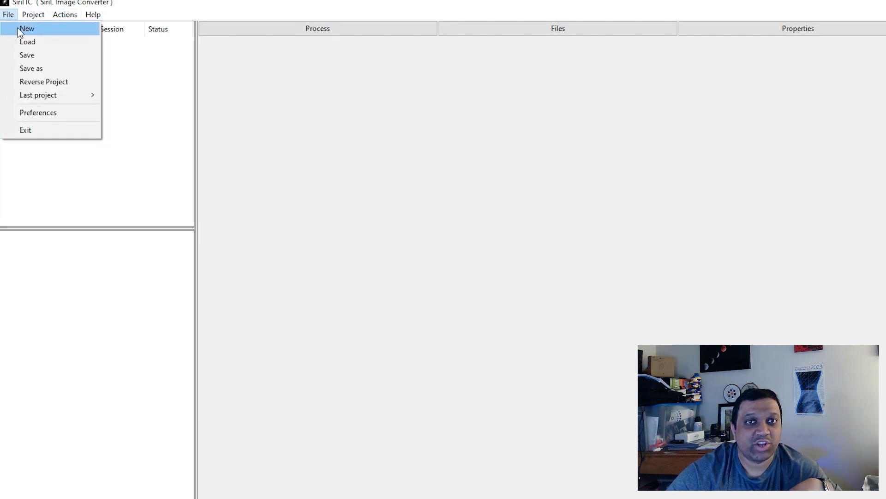
{"action": "left_click", "coordinate": [17, 28]}
{"action": "left_click_drag", "start_coordinate": [192, 60], "coordinate": [373, 93]}
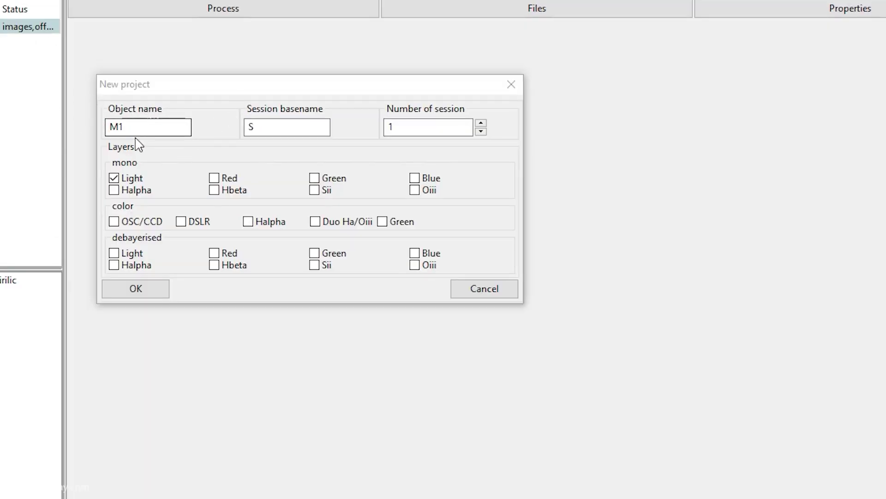
{"action": "left_click", "coordinate": [144, 127]}
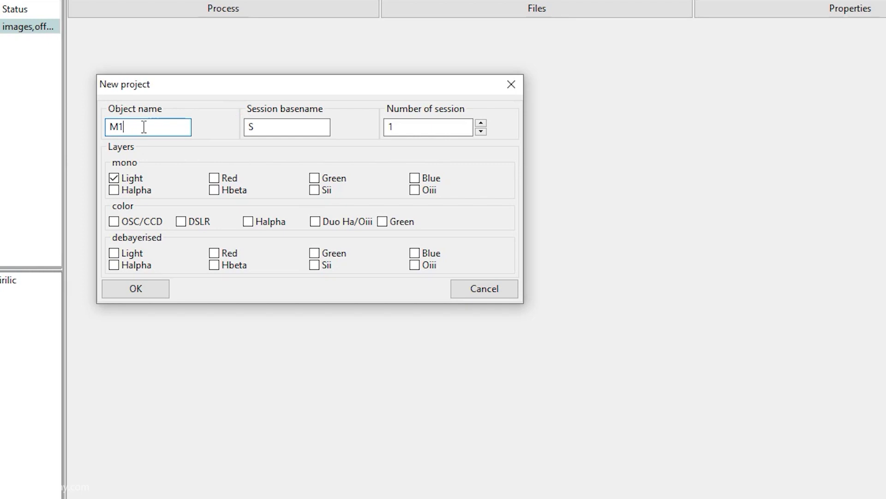
{"action": "type", "text": "45"}
{"action": "key", "text": "Tab"}
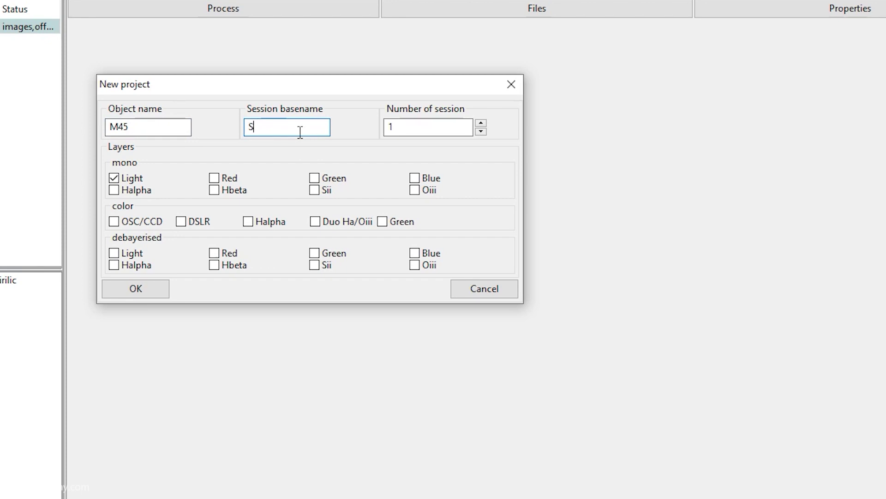
{"action": "type", "text": "ess"}
{"action": "left_click", "coordinate": [443, 134]}
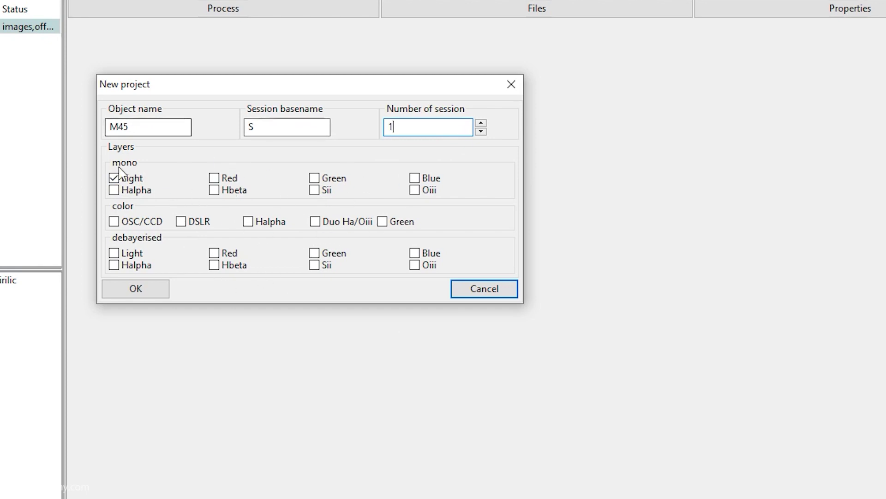
Swap the mono Light layer for a colour OSC/CCD layer and create the project
{"action": "left_click", "coordinate": [128, 182]}
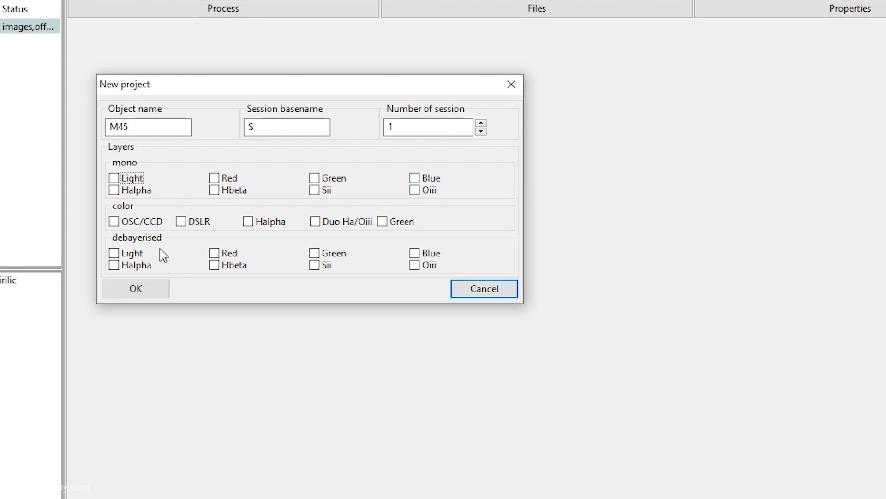
{"action": "left_click", "coordinate": [143, 223]}
{"action": "left_click", "coordinate": [126, 293]}
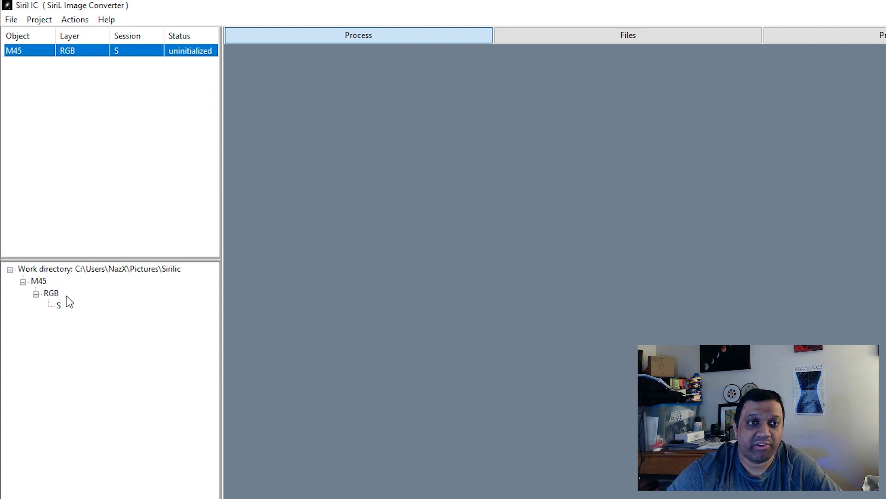
Select session S of the M45 project, check the Actions menu, and show its Files page
{"action": "left_click", "coordinate": [59, 305]}
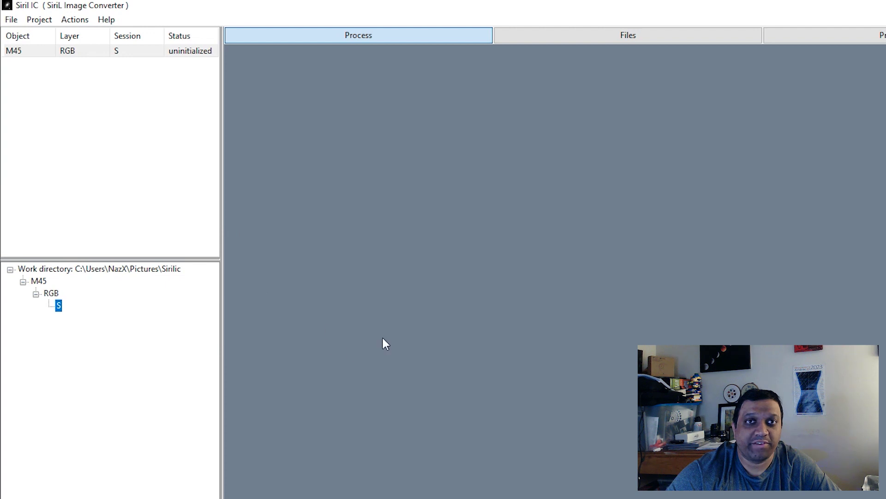
{"action": "left_click", "coordinate": [76, 20]}
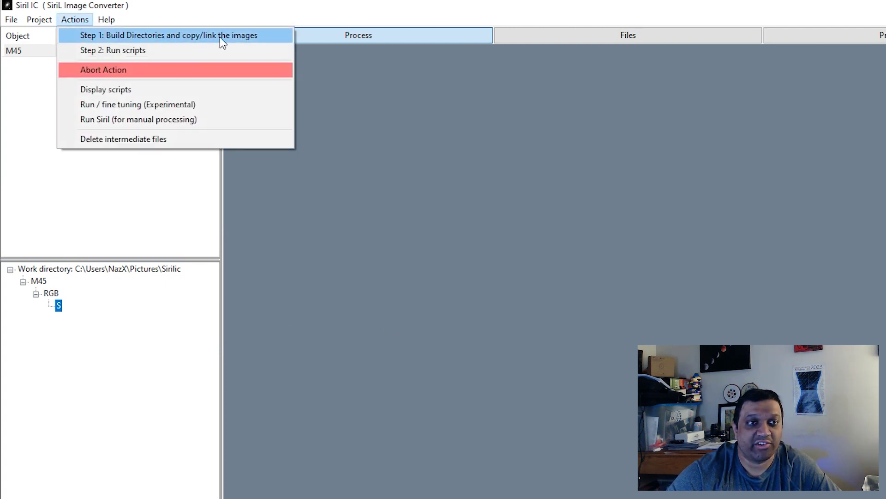
{"action": "left_click", "coordinate": [271, 6]}
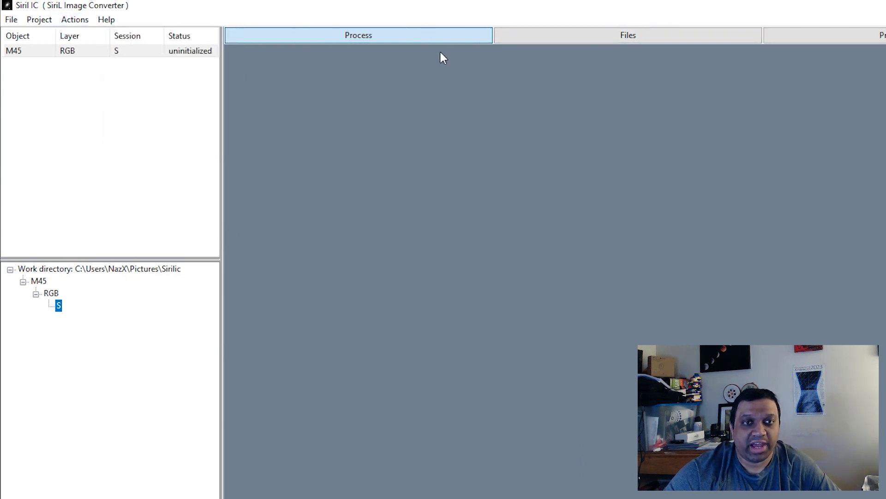
{"action": "left_click", "coordinate": [589, 34]}
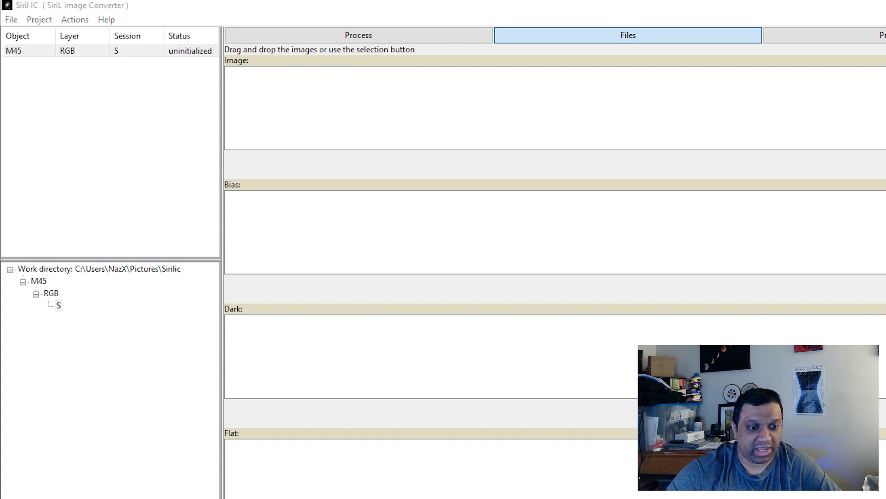
Drag the shift-selected M45 Light_300_secs .fits frames from Explorer into the Image list
{"action": "key", "text": "alt+Tab"}
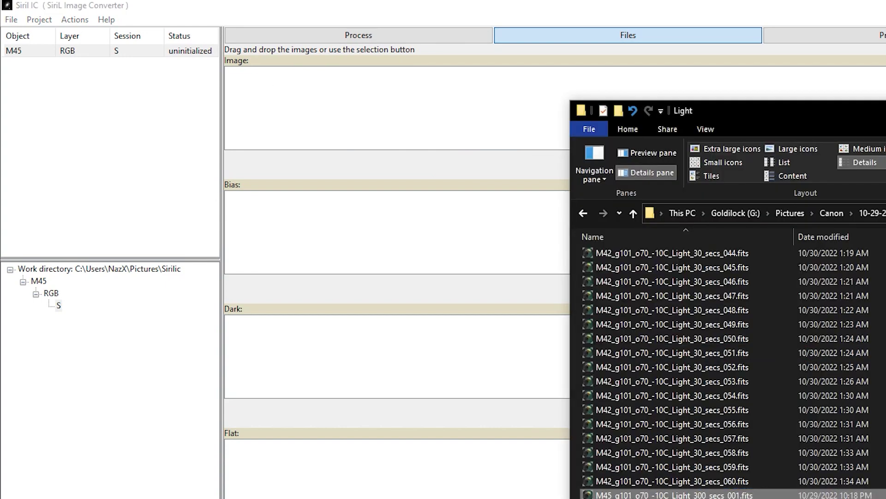
{"action": "scroll", "coordinate": [672, 475], "scroll_direction": "down", "scroll_amount": 13}
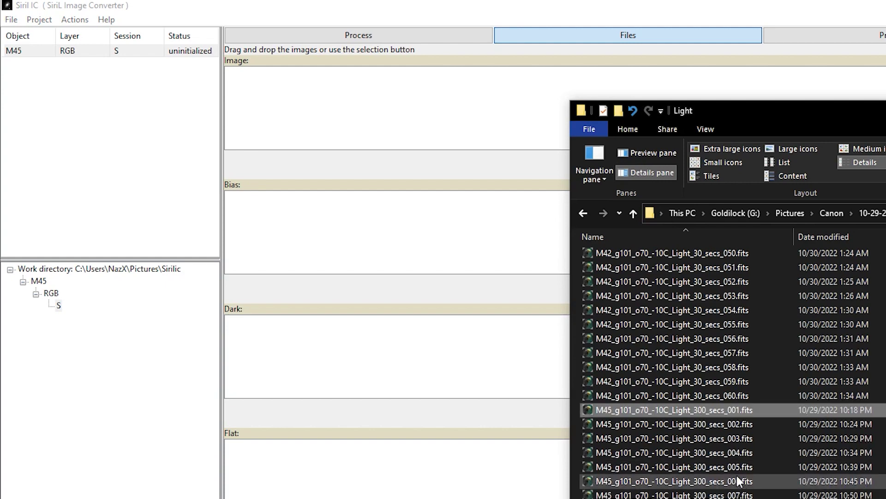
{"action": "scroll", "coordinate": [672, 475], "scroll_direction": "up", "scroll_amount": 3}
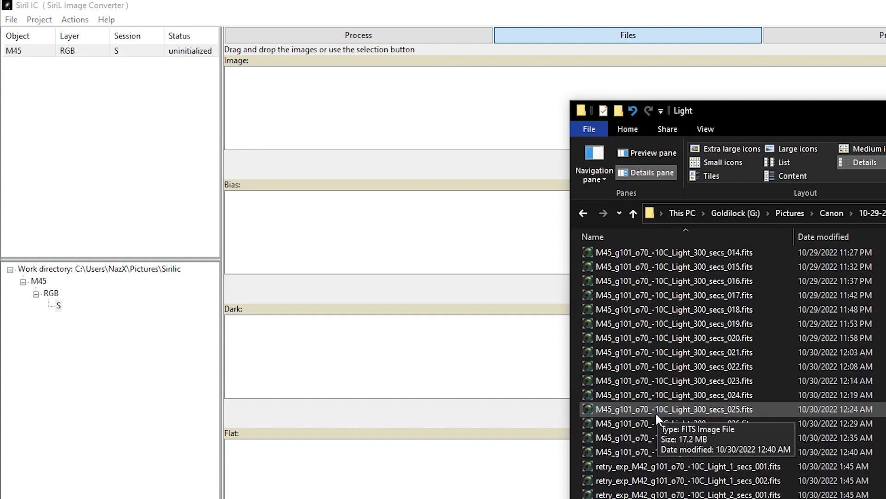
{"action": "left_click", "coordinate": [654, 449], "text": "shift"}
{"action": "left_click_drag", "start_coordinate": [687, 284], "coordinate": [309, 111]}
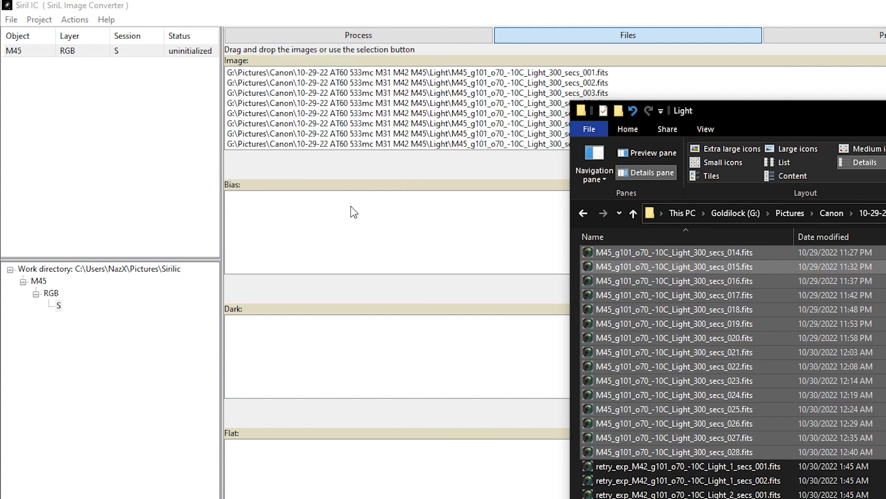
{"action": "left_click", "coordinate": [364, 244]}
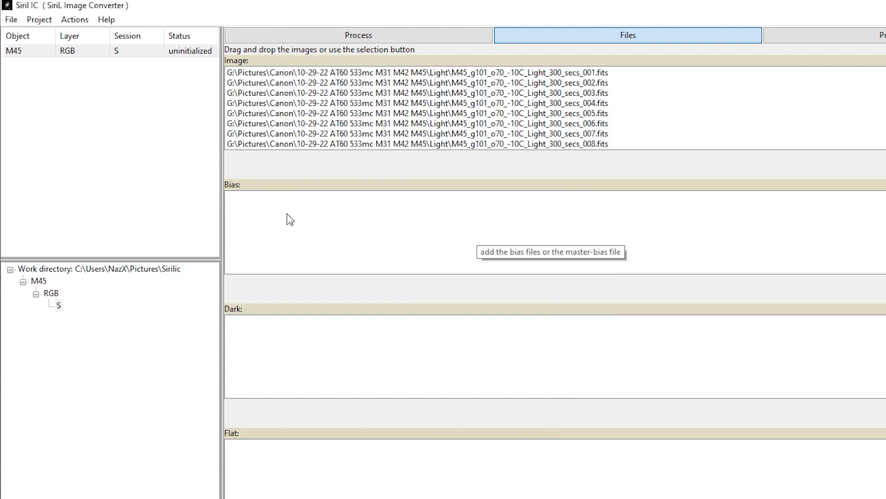
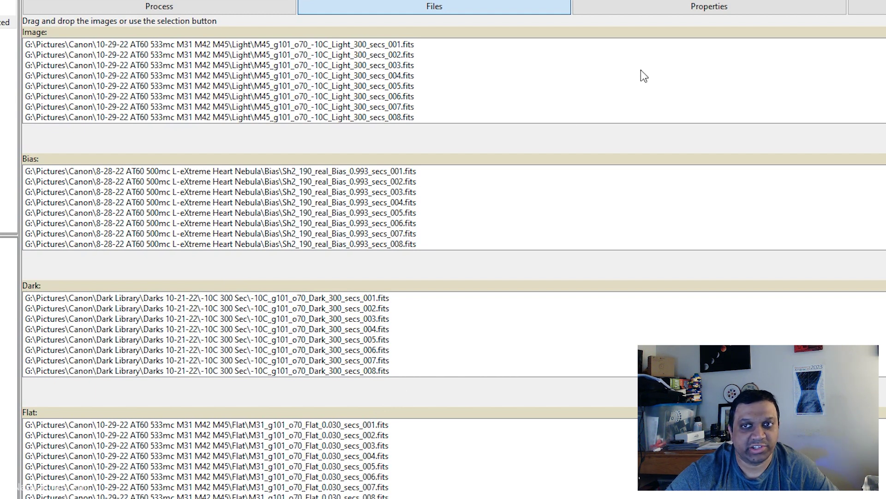
Show SiriLic's calibration and stacking options on the Properties tab
{"action": "left_click", "coordinate": [726, 11]}
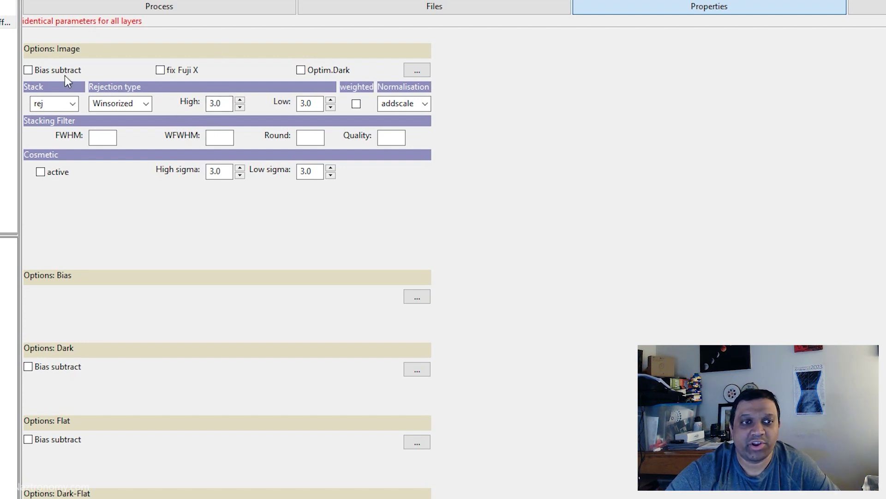
Keep Winsorized rejection for stacking the light frames
{"action": "left_click", "coordinate": [135, 105]}
{"action": "left_click", "coordinate": [146, 104]}
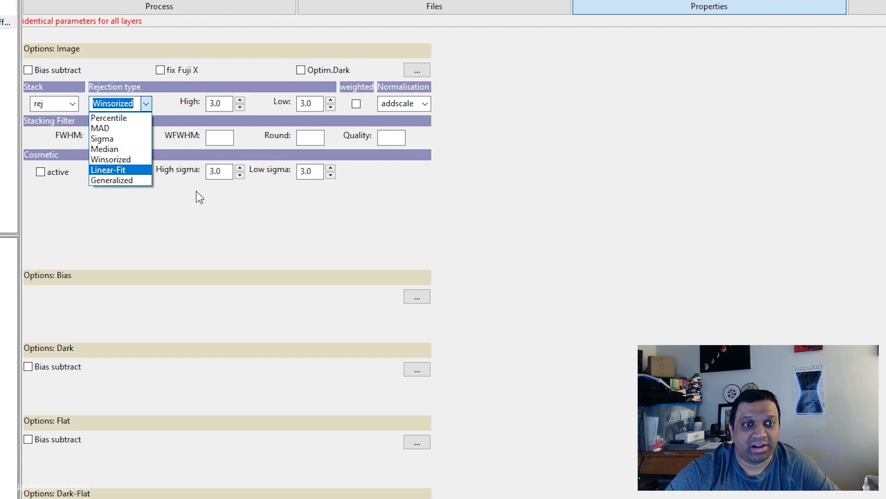
{"action": "left_click", "coordinate": [552, 199]}
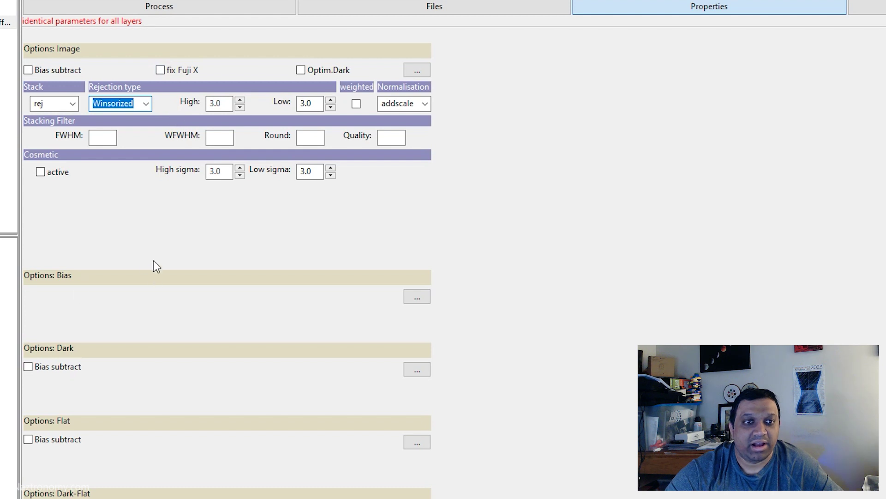
Enable Bias subtract for flat frames and return to the Files lists
{"action": "left_click", "coordinate": [65, 440]}
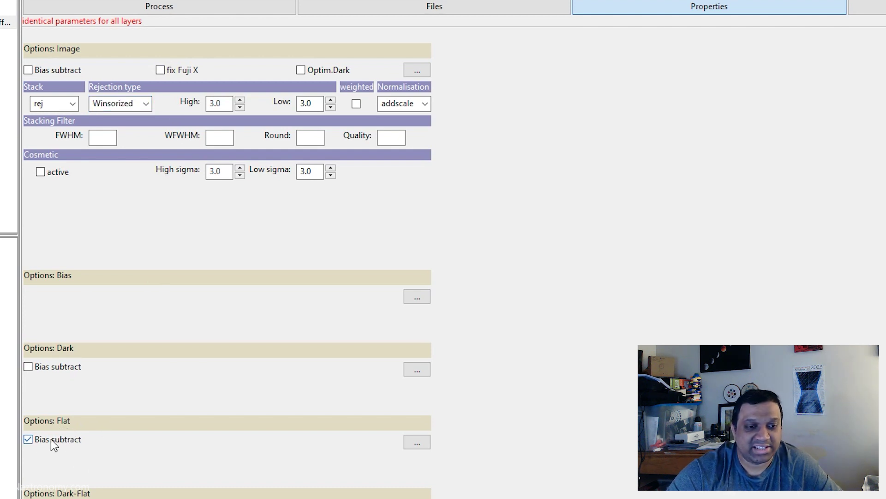
{"action": "left_click", "coordinate": [191, 10]}
{"action": "left_click", "coordinate": [432, 6]}
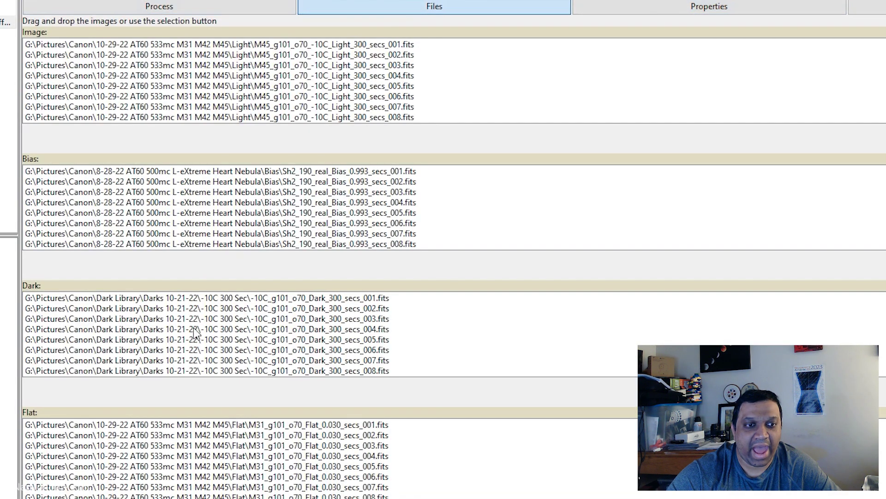
Review flat, bias and dark stack options: Winsorized rejection, mul normalisation for flats
{"action": "left_click", "coordinate": [668, 12]}
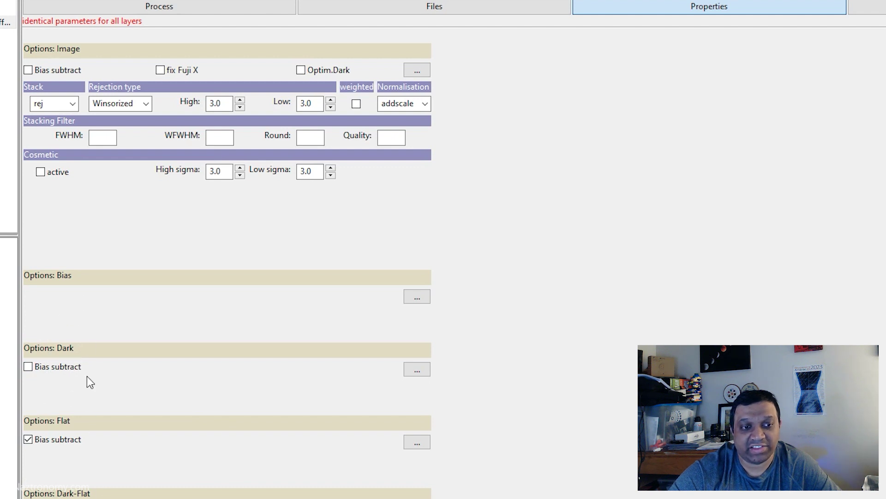
{"action": "left_click", "coordinate": [417, 443]}
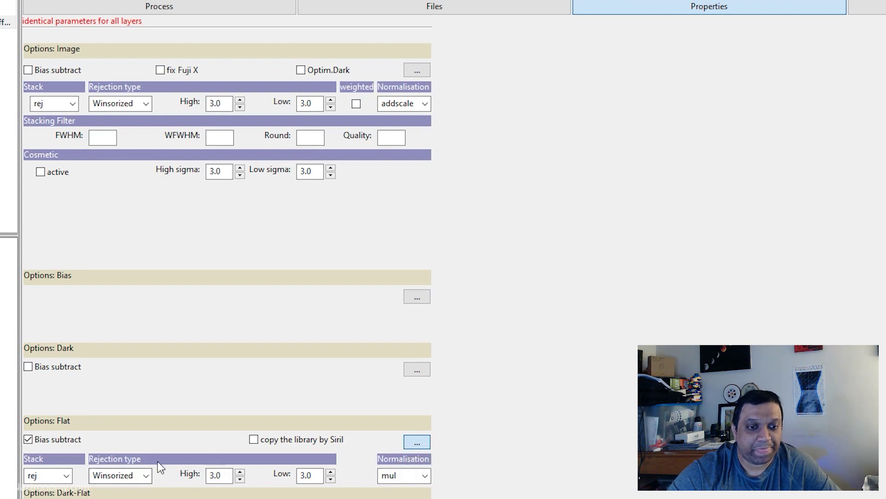
{"action": "left_click", "coordinate": [145, 477]}
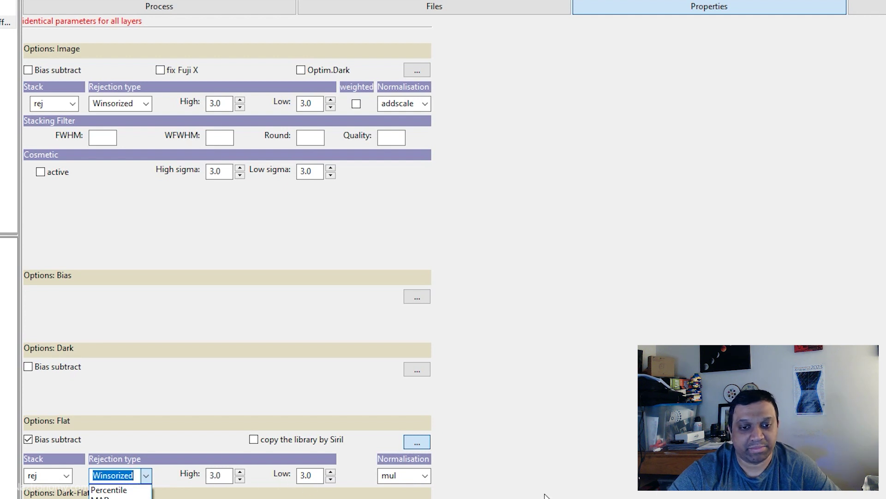
{"action": "left_click", "coordinate": [425, 475]}
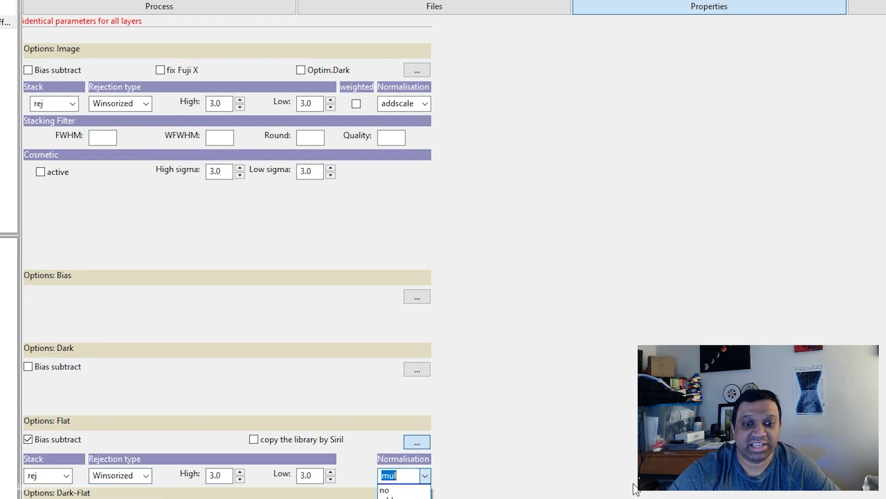
{"action": "key", "text": "Escape"}
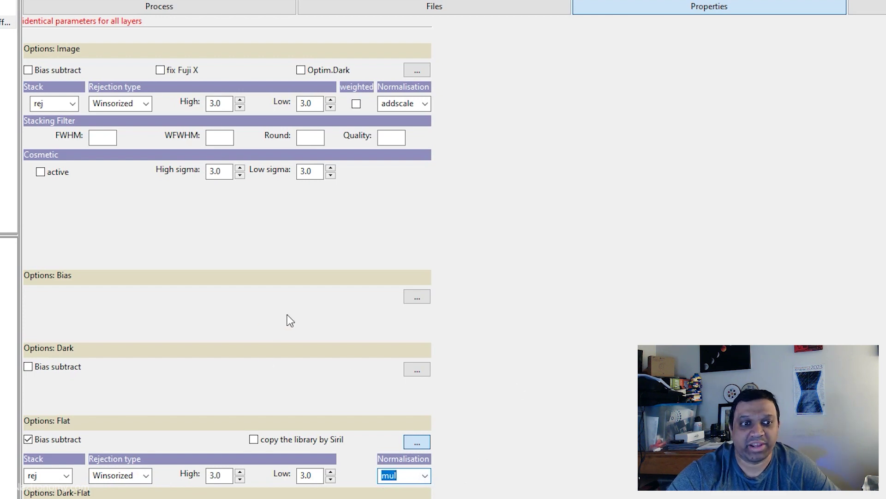
{"action": "left_click", "coordinate": [417, 369]}
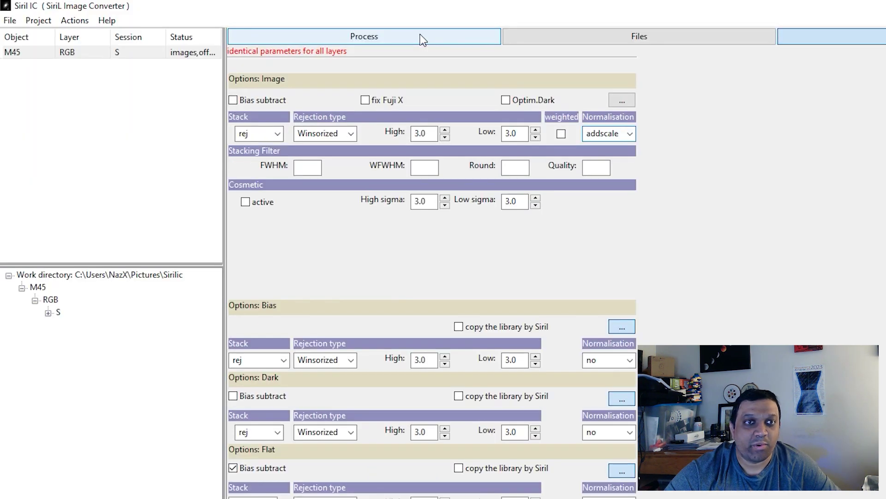
{"action": "left_click", "coordinate": [421, 37]}
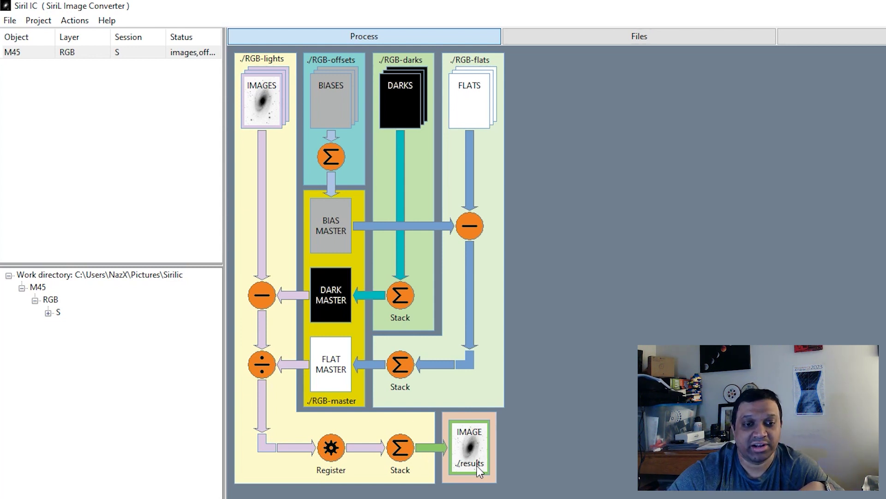
Run Step 1: Build Directories and copy/link the images
{"action": "left_click", "coordinate": [90, 20]}
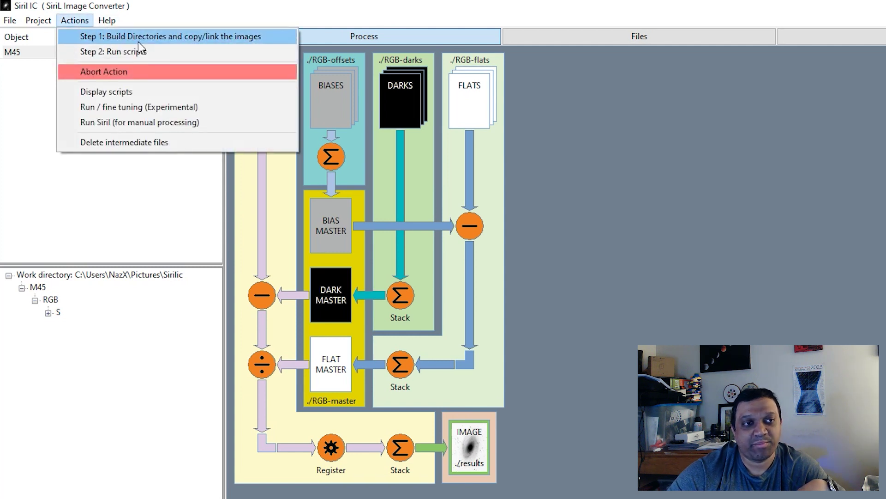
{"action": "left_click", "coordinate": [221, 37]}
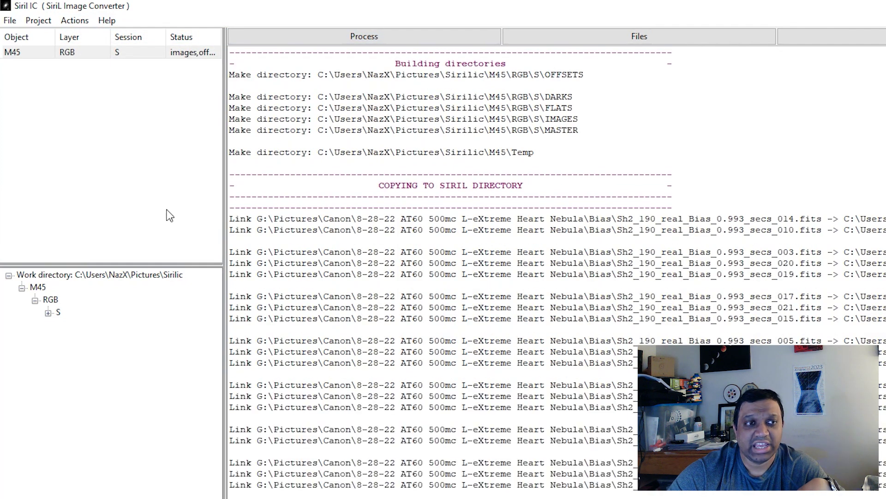
Let Step 1 finish linking frames, then open the Sirilic work folder in File Explorer
{"action": "left_click", "coordinate": [75, 20]}
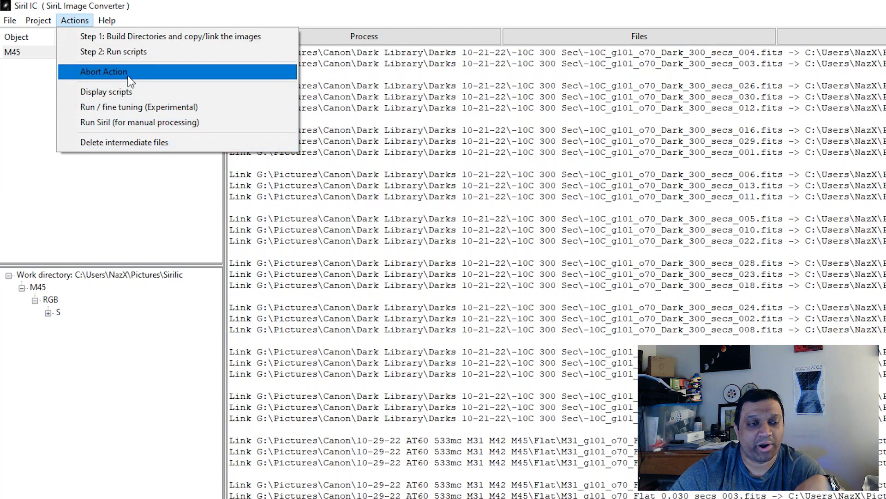
{"action": "left_click", "coordinate": [406, 5]}
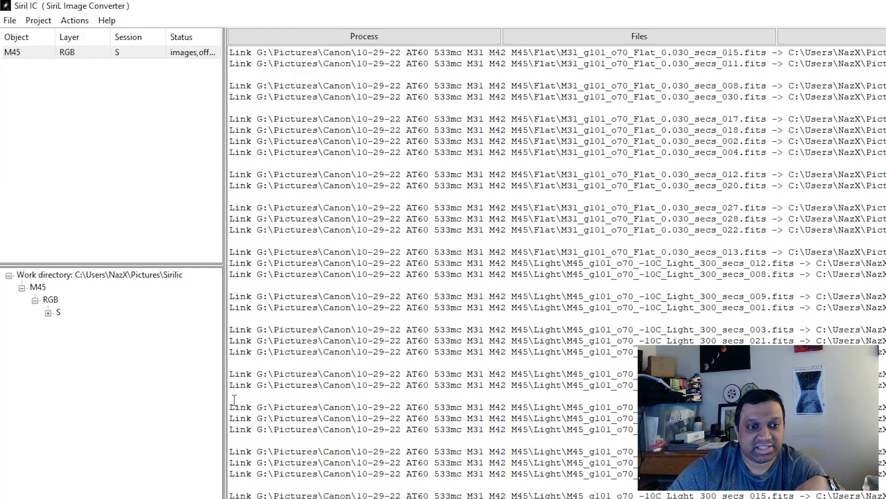
{"action": "double_click", "coordinate": [238, 361]}
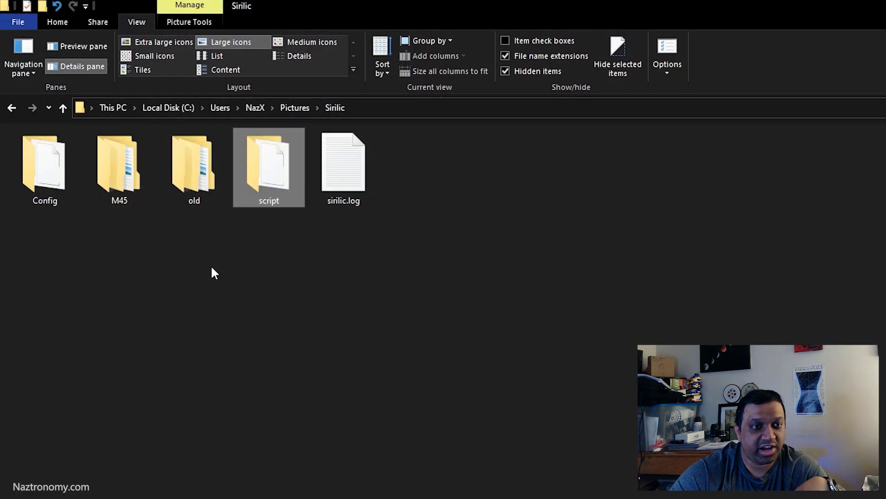
Browse into M45\RGB\S\IMAGES\SRC to inspect the linked light frames
{"action": "double_click", "coordinate": [118, 196]}
{"action": "double_click", "coordinate": [58, 180]}
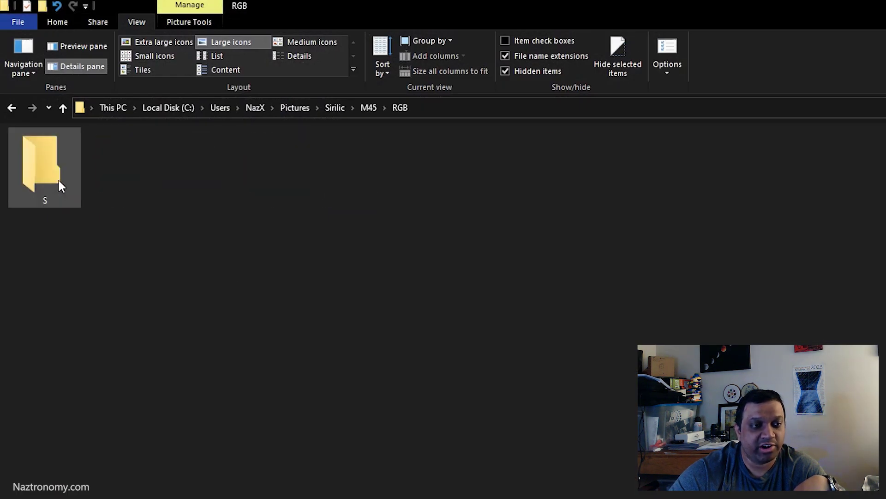
{"action": "double_click", "coordinate": [65, 168]}
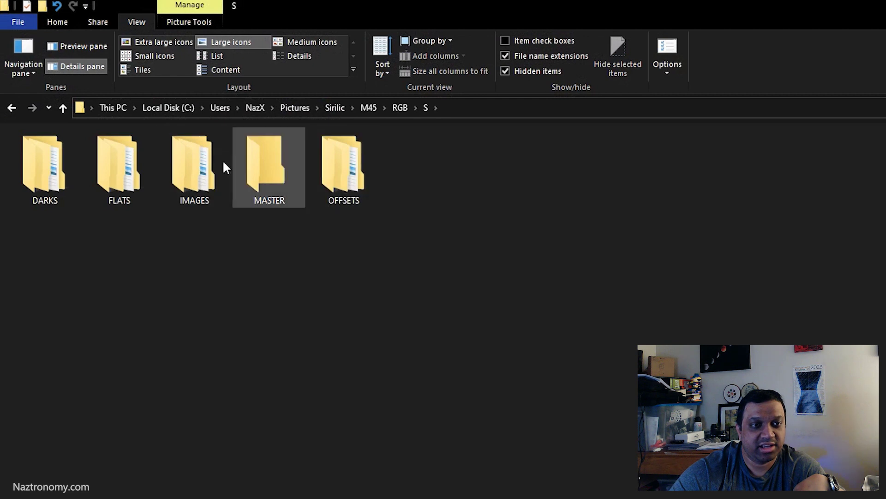
{"action": "double_click", "coordinate": [204, 159]}
{"action": "double_click", "coordinate": [55, 175]}
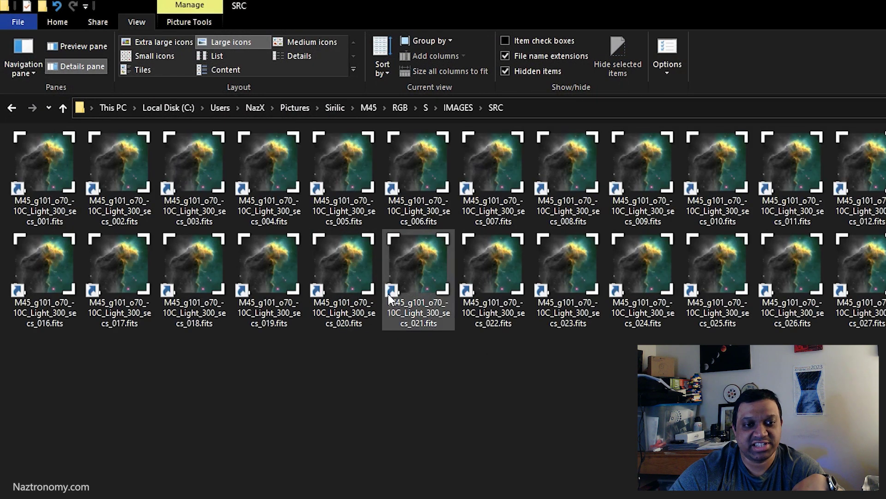
{"action": "mouse_move", "coordinate": [389, 293]}
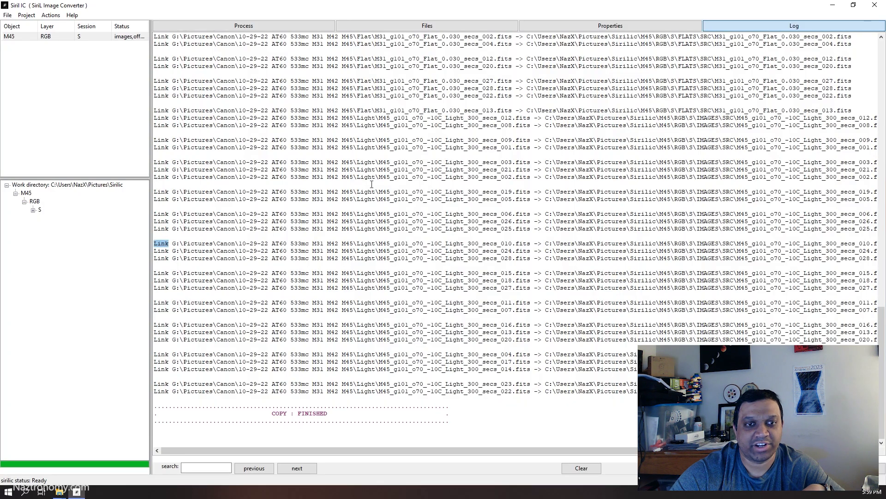
Run Step 2 scripts to produce M45_RGB.fit and maximise the Siril window
{"action": "left_click", "coordinate": [51, 15]}
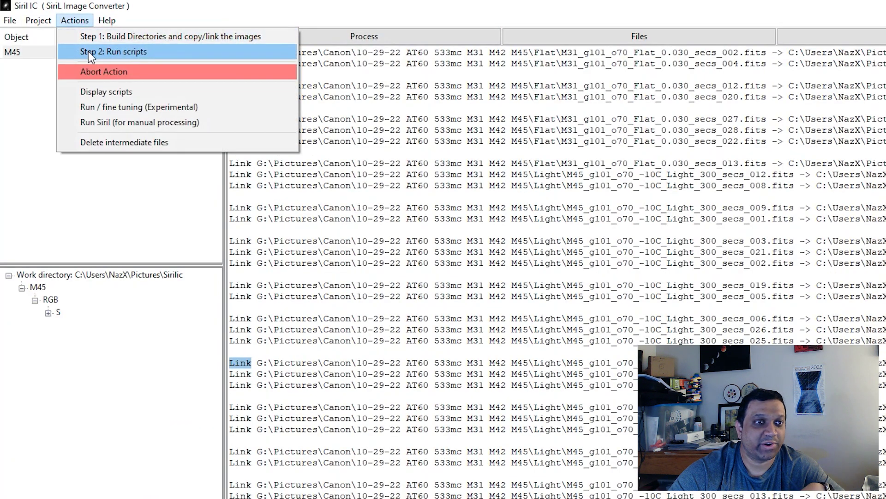
{"action": "left_click", "coordinate": [159, 54]}
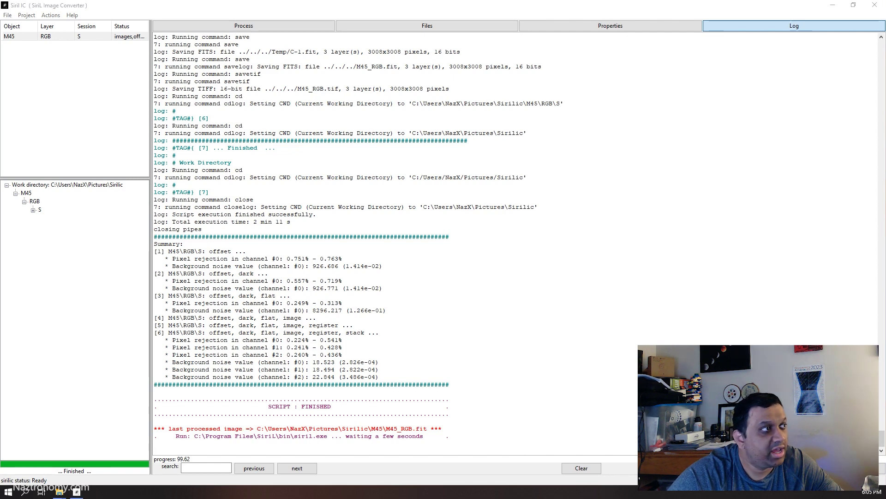
{"action": "left_click_drag", "start_coordinate": [471, 219], "coordinate": [505, 2]}
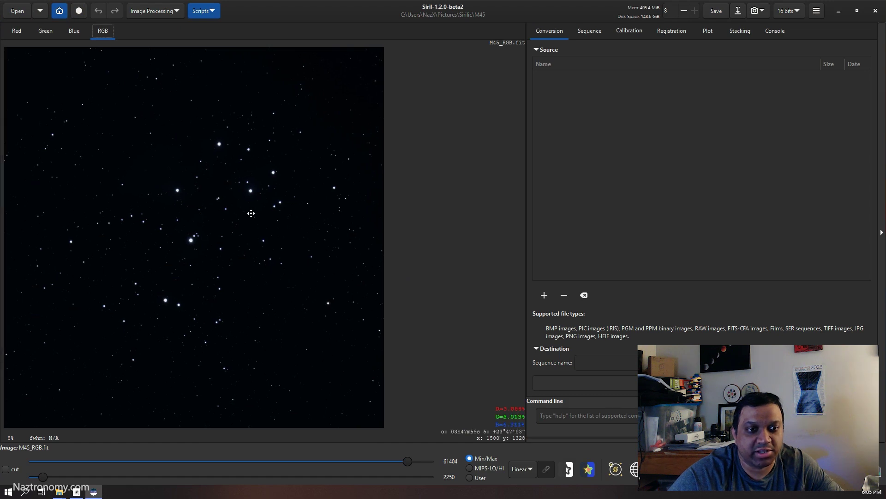
Nudge the stacked star field down, then switch to the SRC folder window
{"action": "left_click_drag", "start_coordinate": [252, 210], "coordinate": [252, 218]}
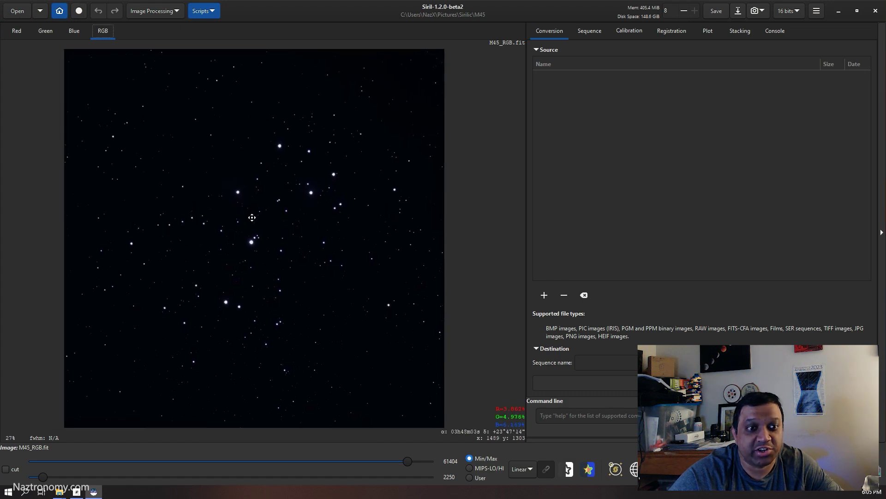
{"action": "mouse_move", "coordinate": [60, 492]}
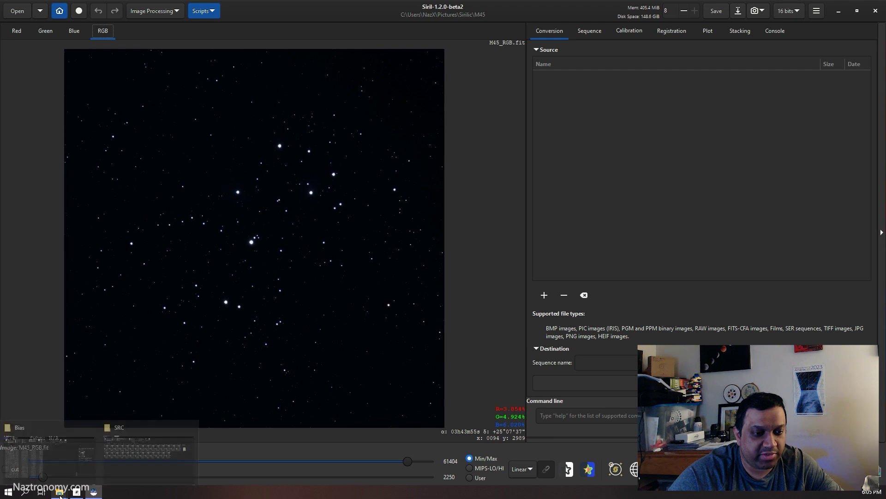
{"action": "left_click", "coordinate": [126, 450]}
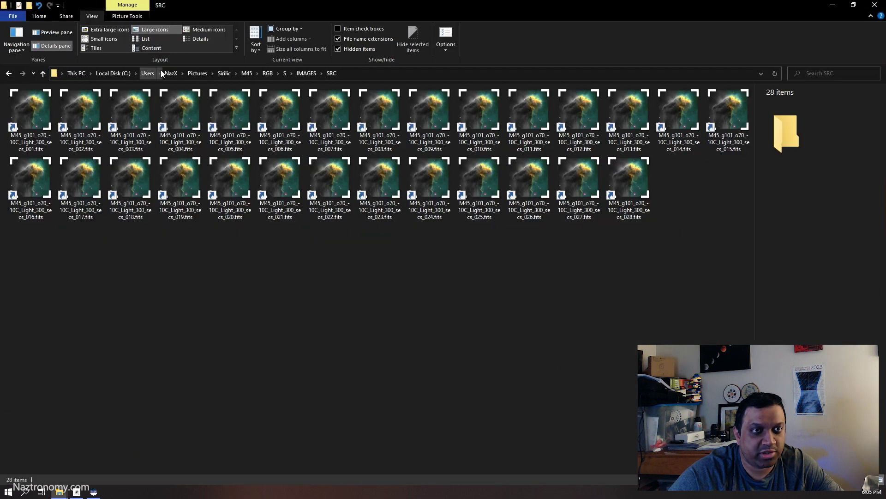
Preview M45_RGB.tif from the M45 folder in Photo Viewer, then return to Siril
{"action": "left_click", "coordinate": [245, 73]}
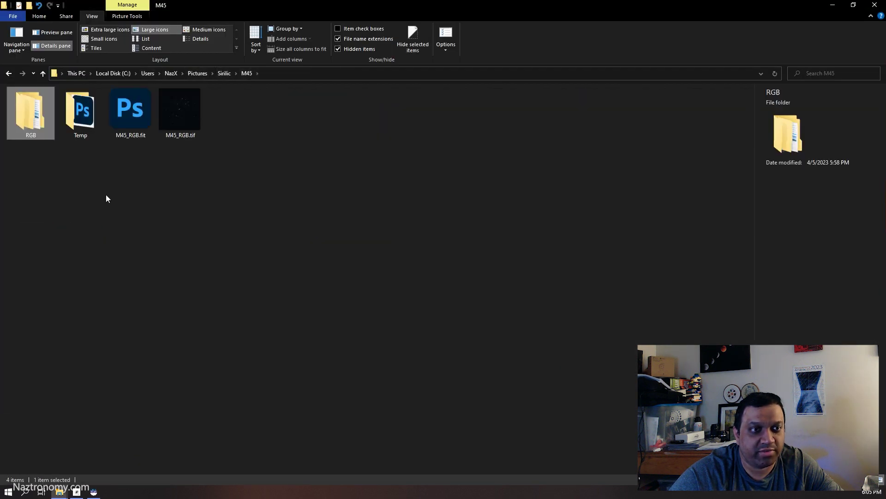
{"action": "left_click", "coordinate": [196, 138]}
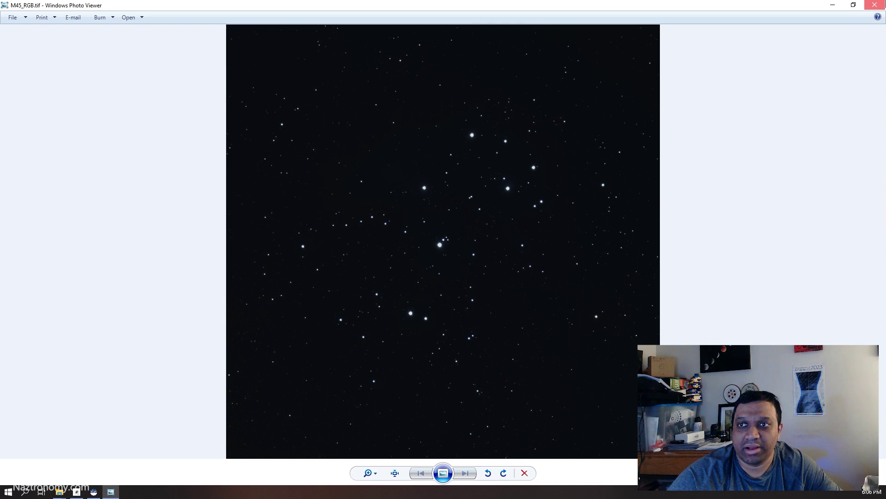
{"action": "left_click", "coordinate": [874, 4]}
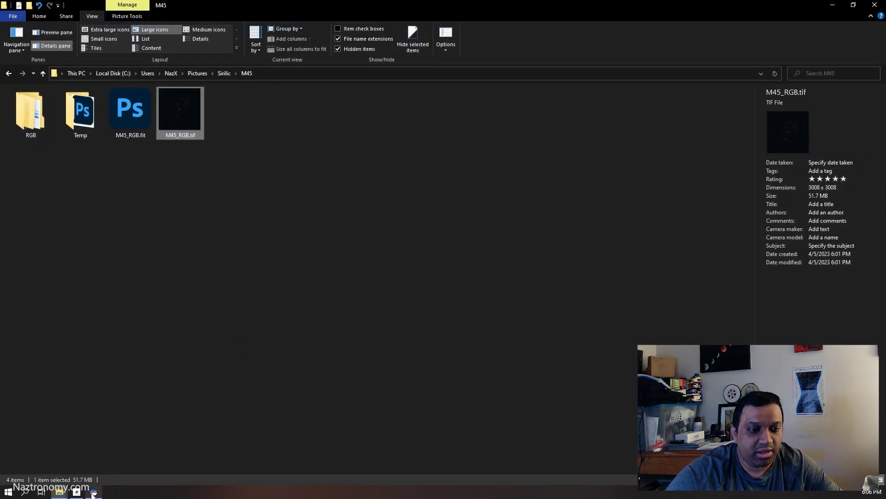
{"action": "left_click", "coordinate": [92, 493]}
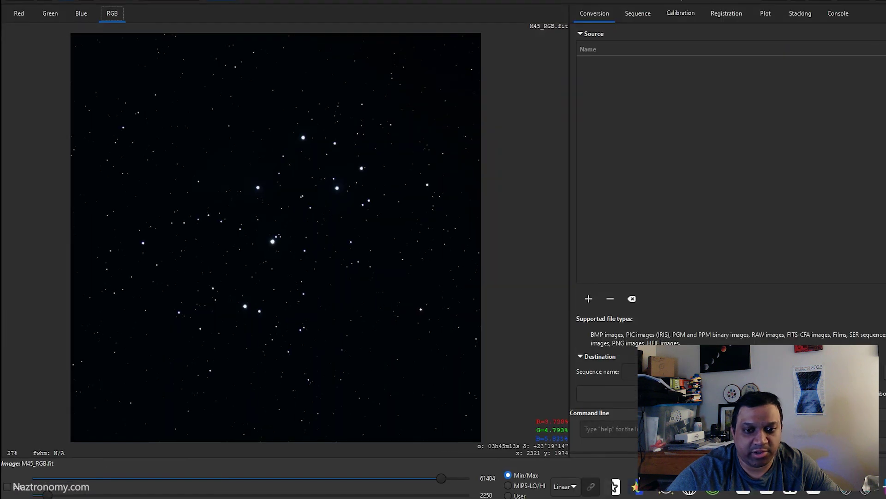
Set the display upper cutoff to 65535 and preview M45 with AutoStretch
{"action": "left_click_drag", "start_coordinate": [454, 477], "coordinate": [469, 478]}
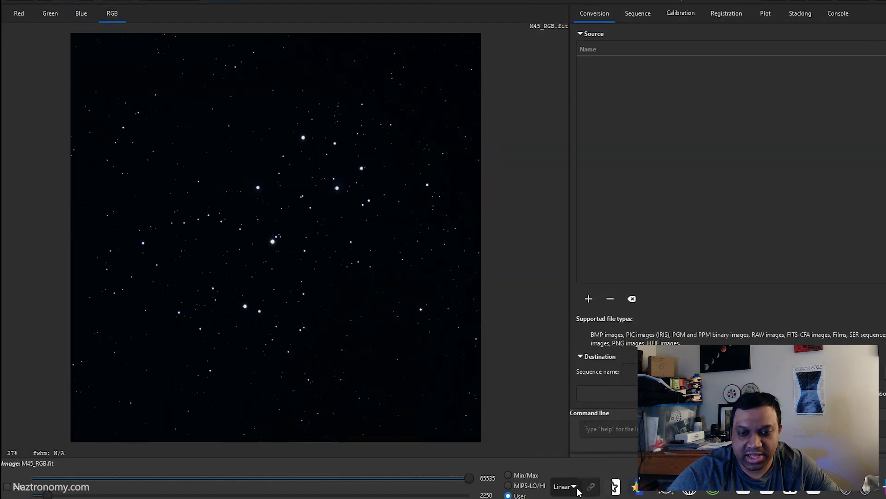
{"action": "left_click", "coordinate": [564, 486]}
{"action": "left_click", "coordinate": [576, 444]}
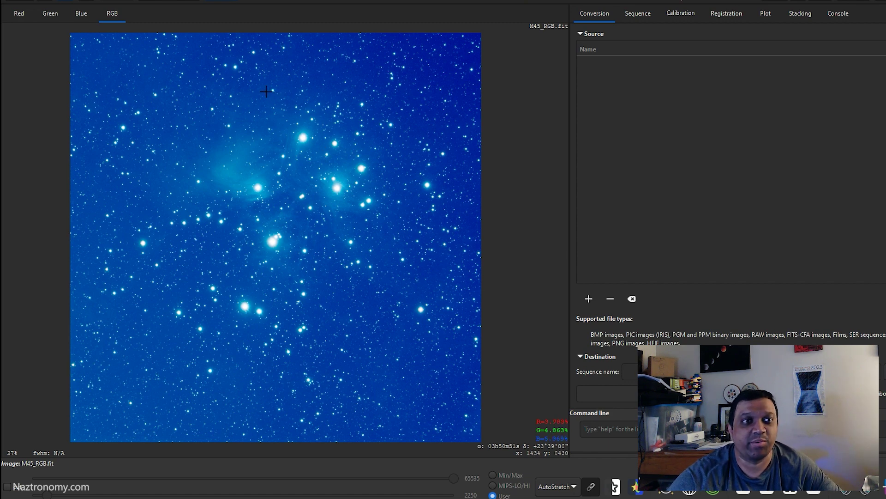
{"action": "left_click", "coordinate": [188, 2]}
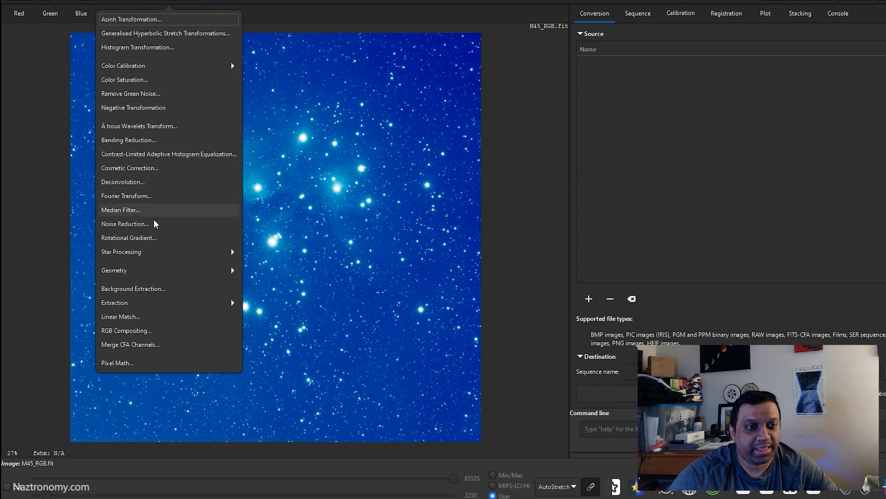
Set Background Extraction to Polynomial interpolation with degree order 1
{"action": "left_click", "coordinate": [155, 290]}
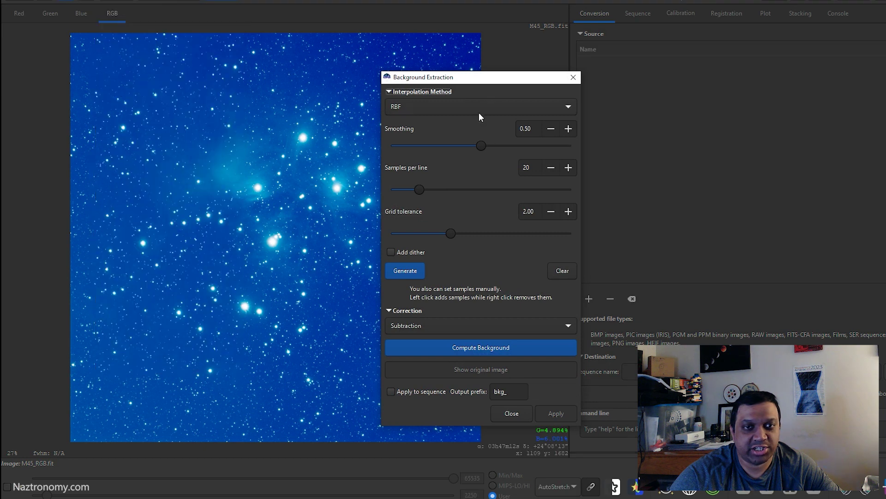
{"action": "left_click", "coordinate": [450, 111]}
{"action": "left_click", "coordinate": [433, 120]}
{"action": "left_click", "coordinate": [417, 111]}
{"action": "left_click", "coordinate": [429, 127]}
{"action": "left_click", "coordinate": [455, 134]}
{"action": "left_click", "coordinate": [449, 90]}
Generate a 20-per-line grid of background samples across M45_RGB.fit and add one more sample point
{"action": "left_click", "coordinate": [404, 271]}
{"action": "left_click_drag", "start_coordinate": [454, 82], "coordinate": [572, 83]}
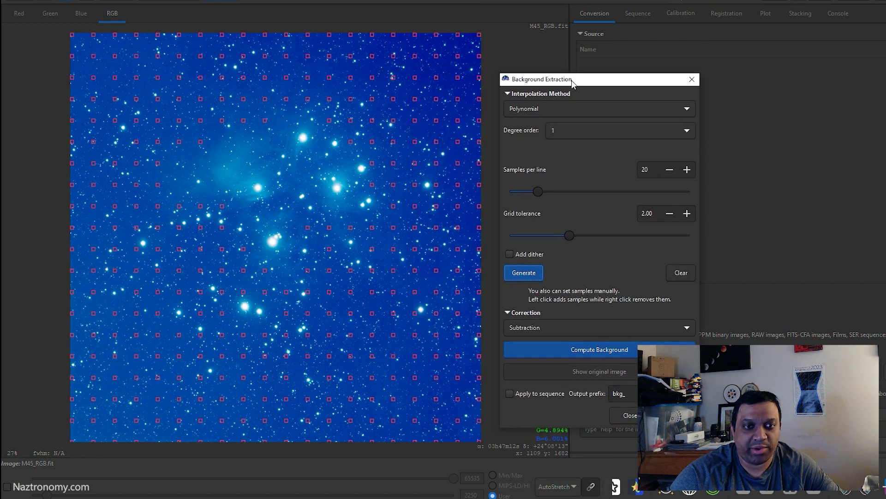
{"action": "left_click", "coordinate": [263, 123]}
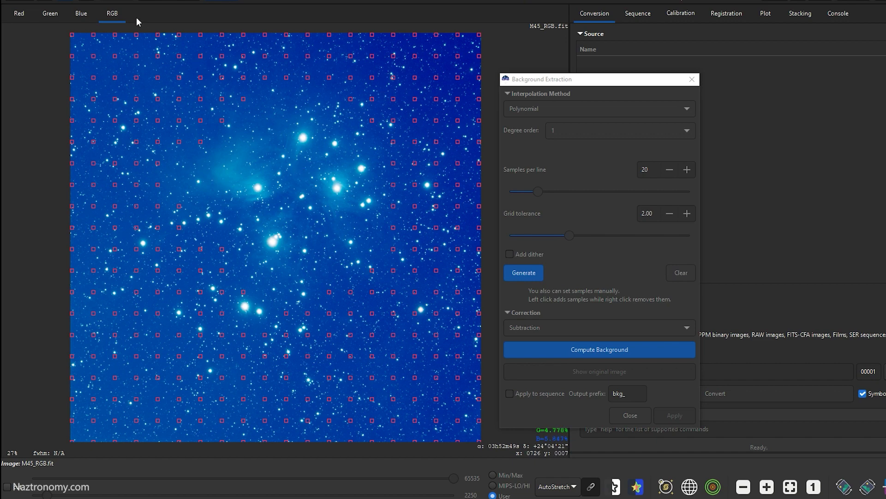
{"action": "left_click", "coordinate": [80, 14]}
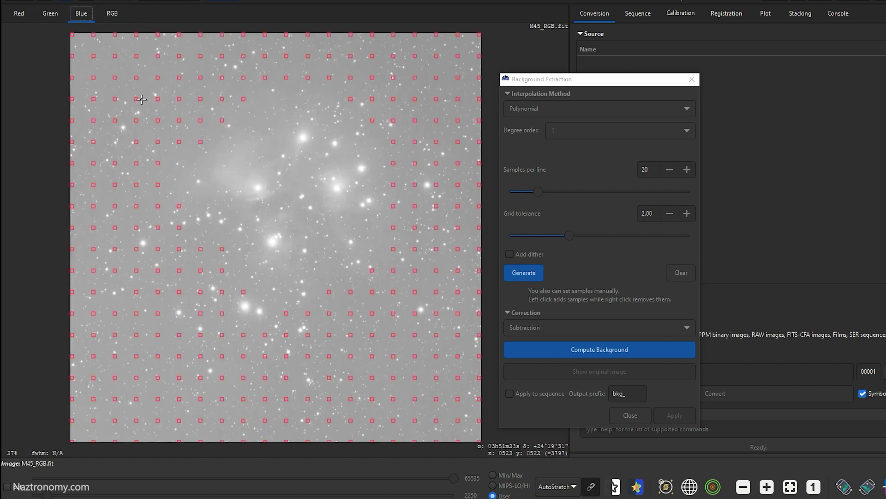
{"action": "left_click", "coordinate": [57, 12]}
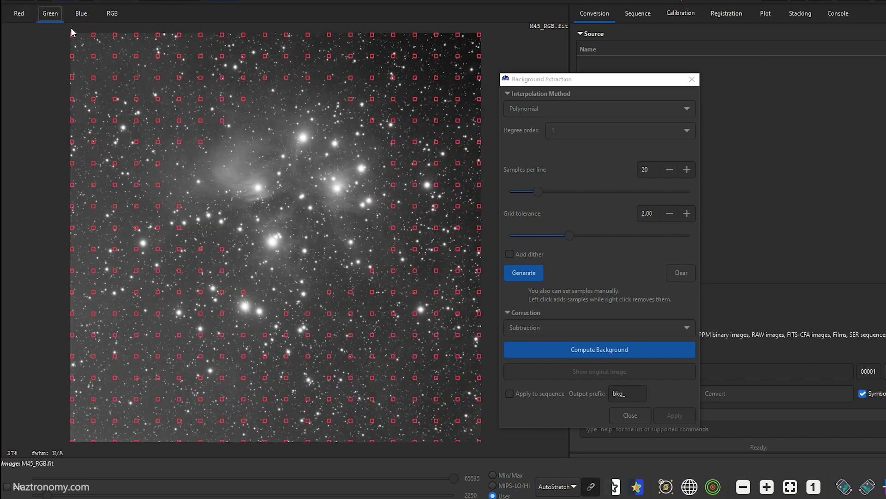
{"action": "left_click", "coordinate": [19, 14]}
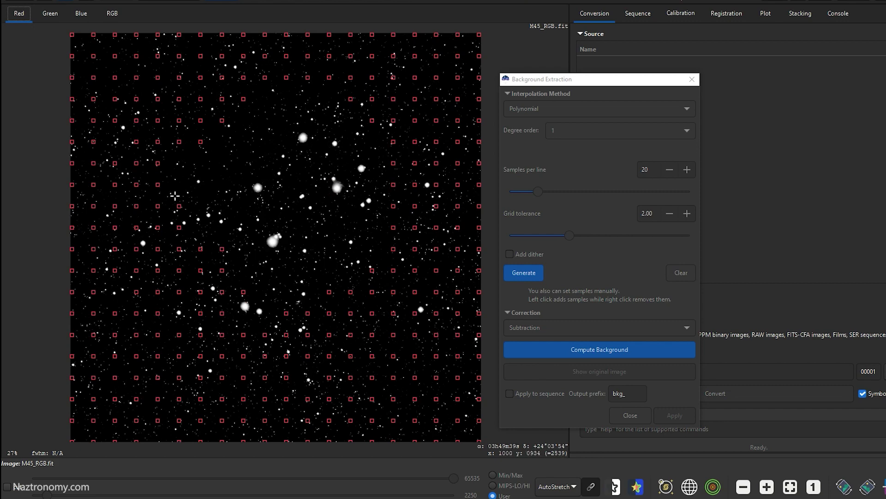
{"action": "left_click", "coordinate": [112, 14]}
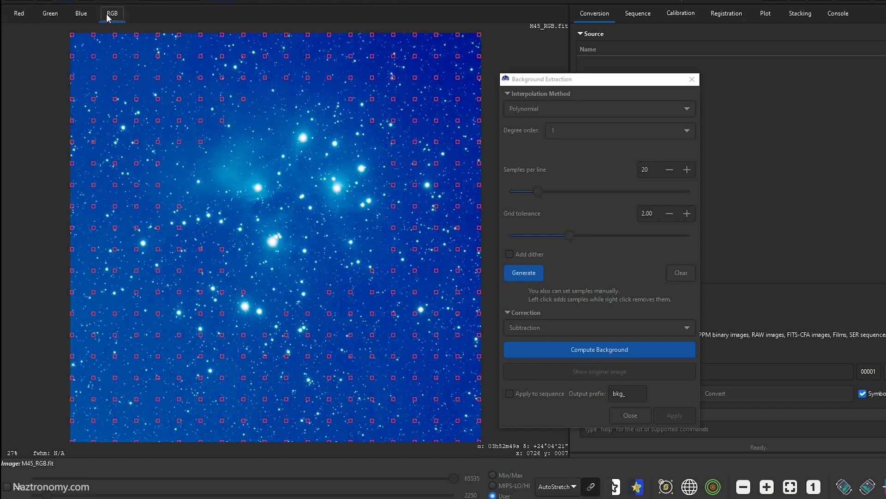
Compute the background model and apply the subtraction to M45_RGB.fit
{"action": "left_click", "coordinate": [619, 351]}
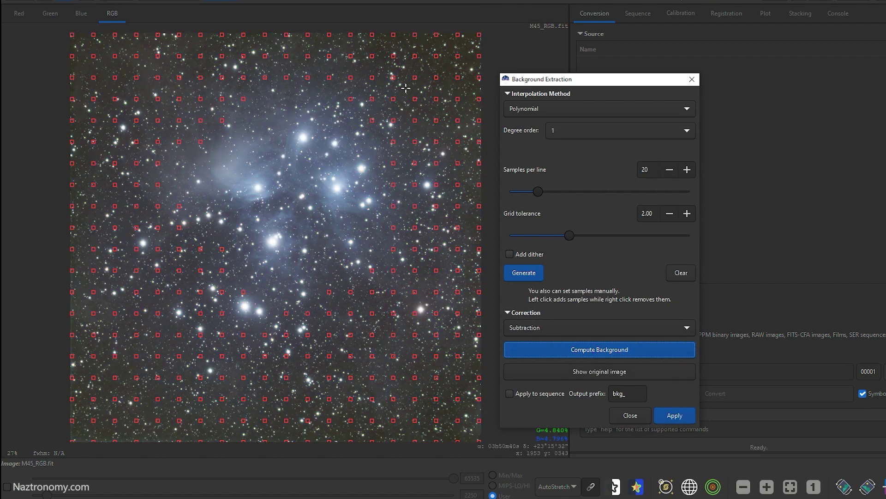
{"action": "left_click_drag", "start_coordinate": [571, 81], "coordinate": [477, 39]}
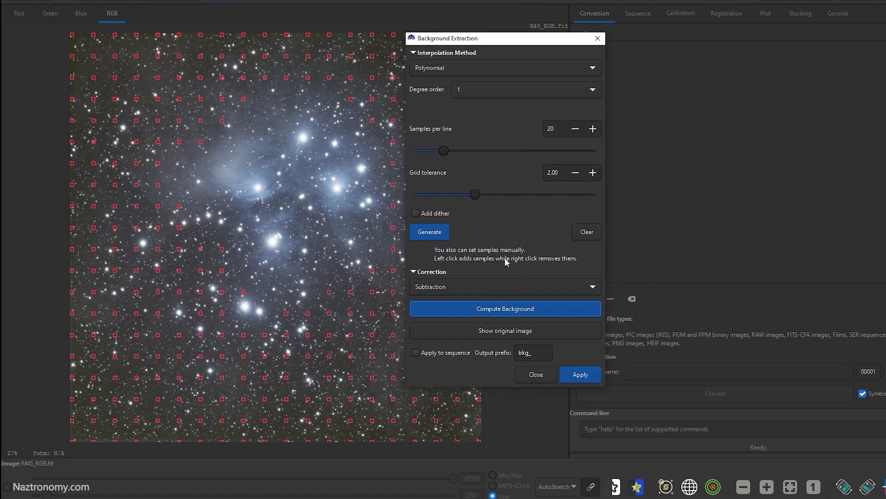
{"action": "left_click", "coordinate": [580, 373]}
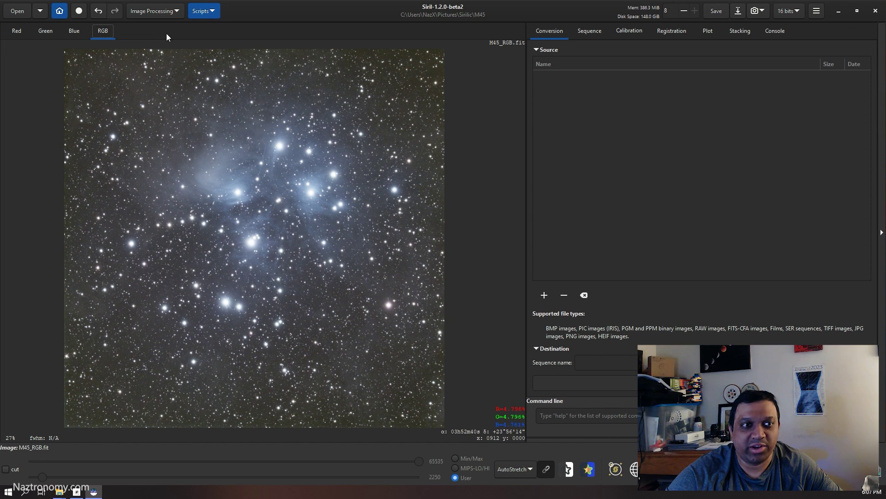
Apply Remove Green Noise with Average Neutral protection and Preserve lightness, then close it
{"action": "left_click", "coordinate": [171, 14]}
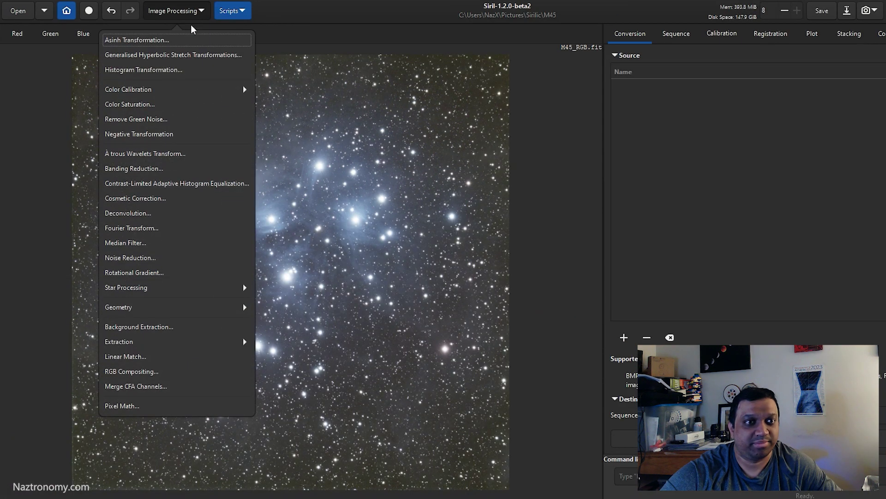
{"action": "left_click", "coordinate": [160, 119]}
{"action": "left_click_drag", "start_coordinate": [456, 231], "coordinate": [482, 238]}
{"action": "scroll", "coordinate": [479, 113], "scroll_direction": "up", "scroll_amount": 2}
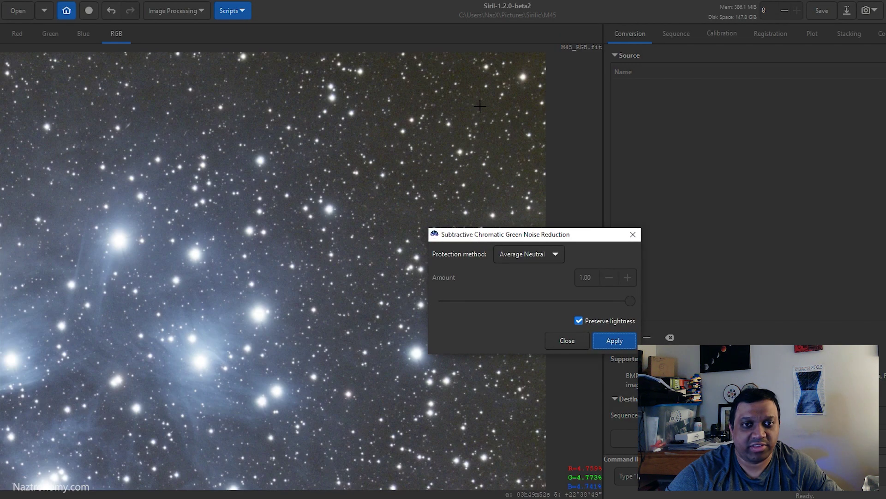
{"action": "left_click_drag", "start_coordinate": [516, 238], "coordinate": [398, 289]}
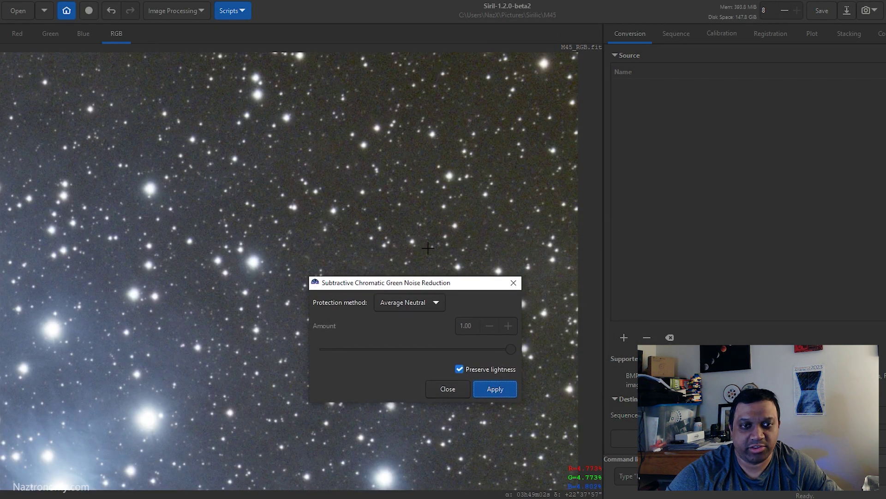
{"action": "left_click", "coordinate": [494, 386]}
{"action": "scroll", "coordinate": [453, 133], "scroll_direction": "down", "scroll_amount": 4}
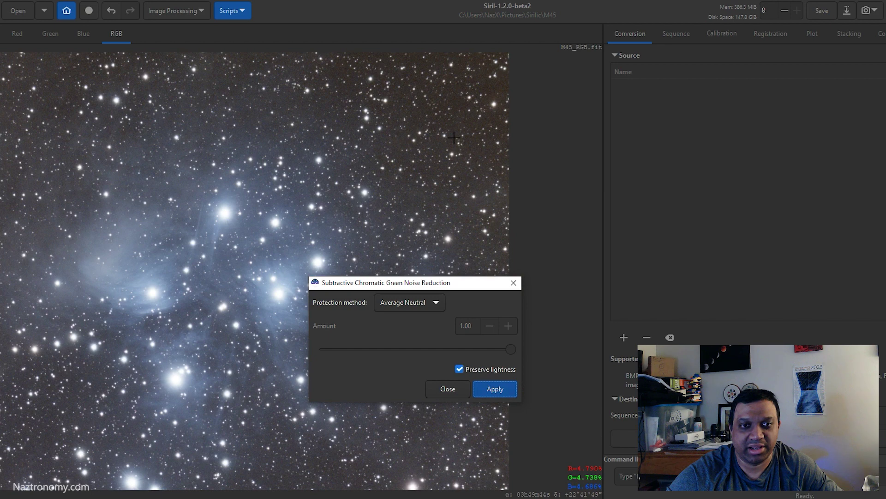
{"action": "left_click_drag", "start_coordinate": [407, 286], "coordinate": [445, 199]}
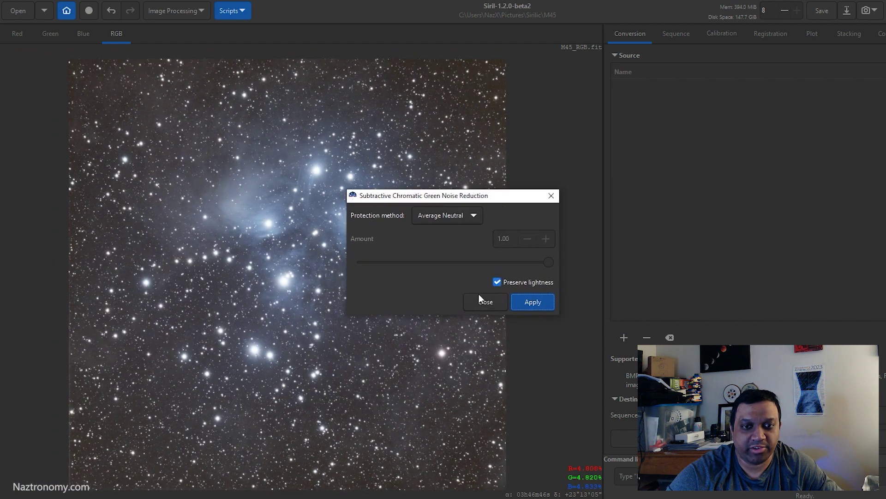
{"action": "left_click", "coordinate": [530, 302]}
{"action": "left_click", "coordinate": [495, 304]}
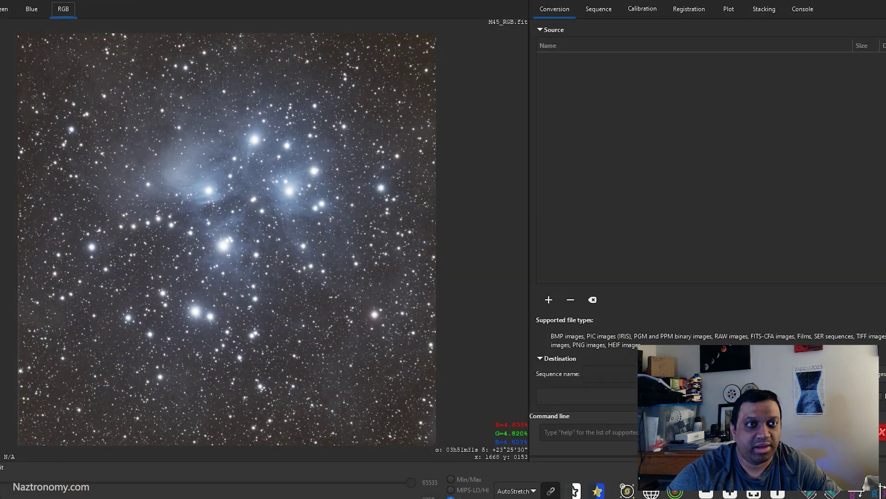
Open Photometric Color Calibration (288 mm focal length, 3.76 µm pixels, NOMAD) beside the image, ready to search
{"action": "left_click", "coordinate": [121, 2]}
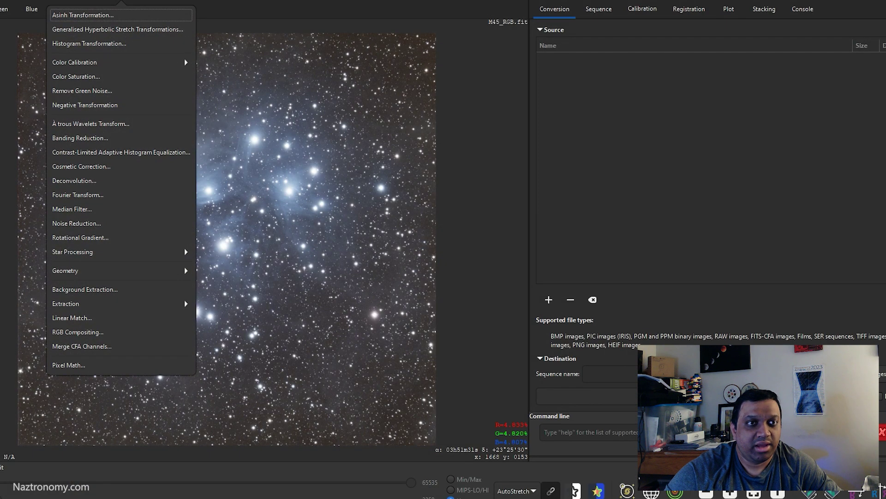
{"action": "left_click", "coordinate": [106, 65]}
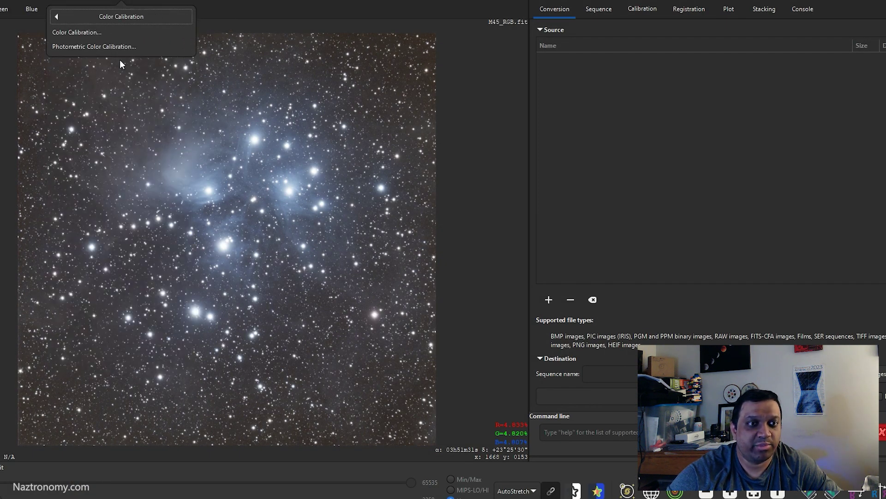
{"action": "left_click", "coordinate": [92, 43]}
{"action": "left_click", "coordinate": [93, 42]}
{"action": "left_click_drag", "start_coordinate": [357, 81], "coordinate": [419, 42]}
{"action": "left_click_drag", "start_coordinate": [250, 144], "coordinate": [196, 143]}
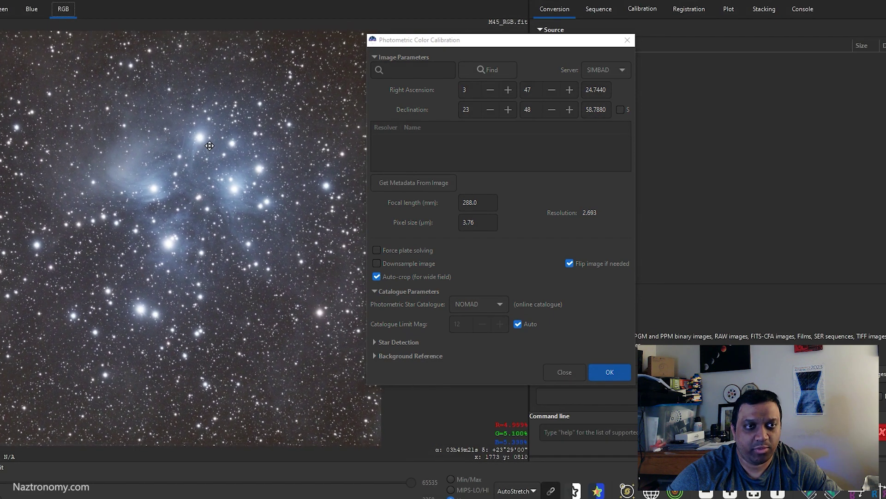
{"action": "left_click_drag", "start_coordinate": [378, 41], "coordinate": [346, 54]}
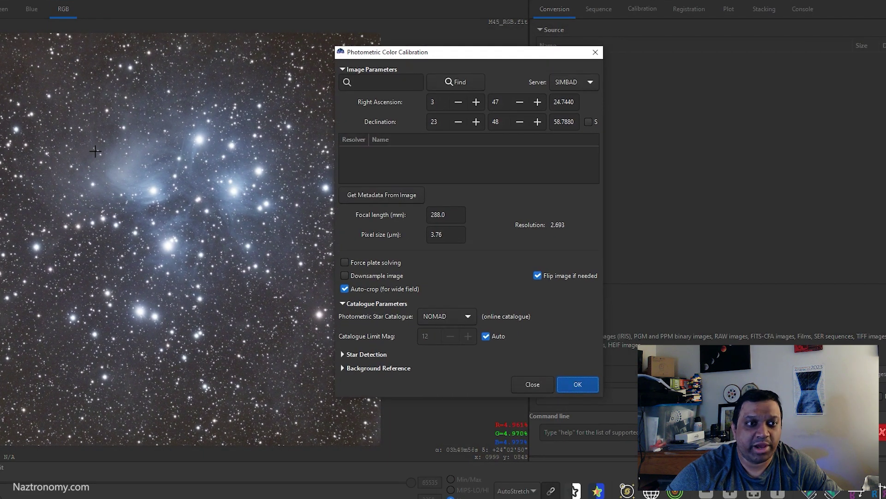
{"action": "left_click", "coordinate": [373, 82]}
Search m45, resolving to Cl Melotte 22, and fill RA/Dec from the image metadata
{"action": "type", "text": "m45"}
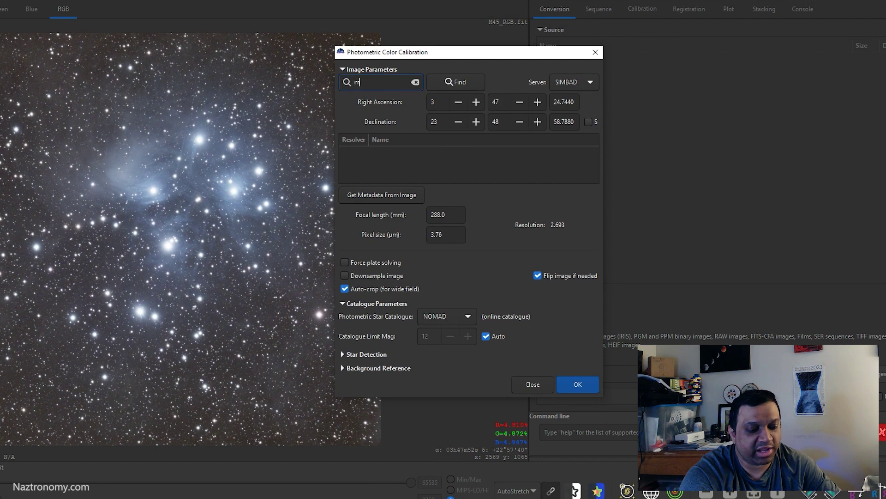
{"action": "left_click", "coordinate": [464, 83]}
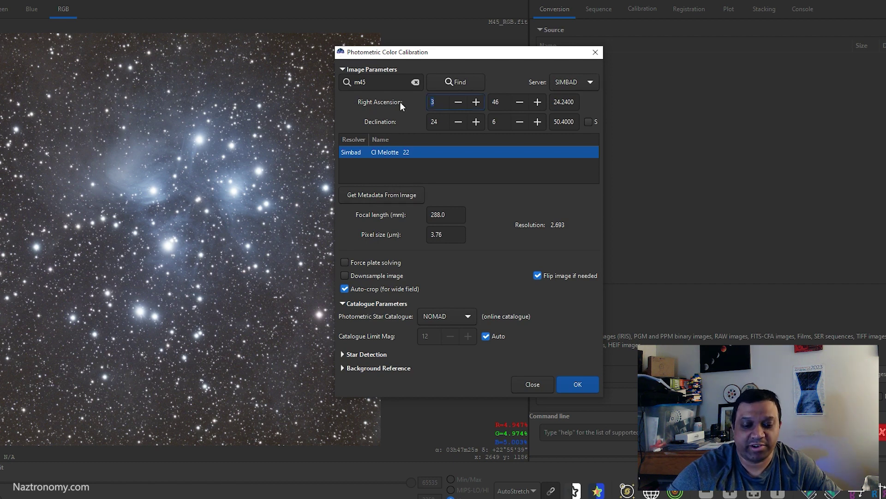
{"action": "left_click", "coordinate": [392, 192]}
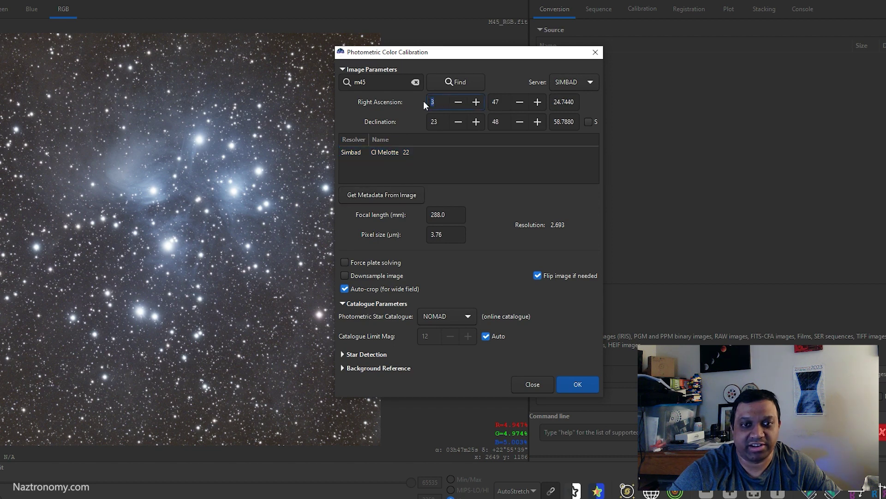
{"action": "type", "text": "1"}
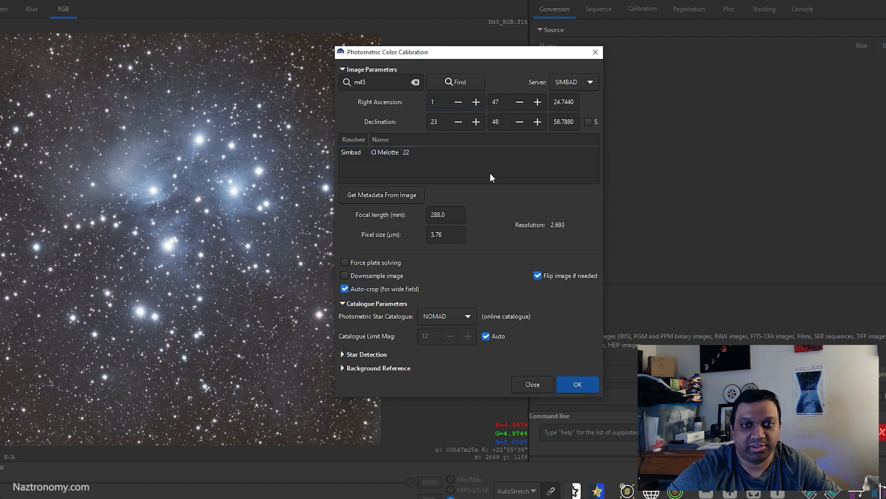
{"action": "left_click", "coordinate": [387, 195]}
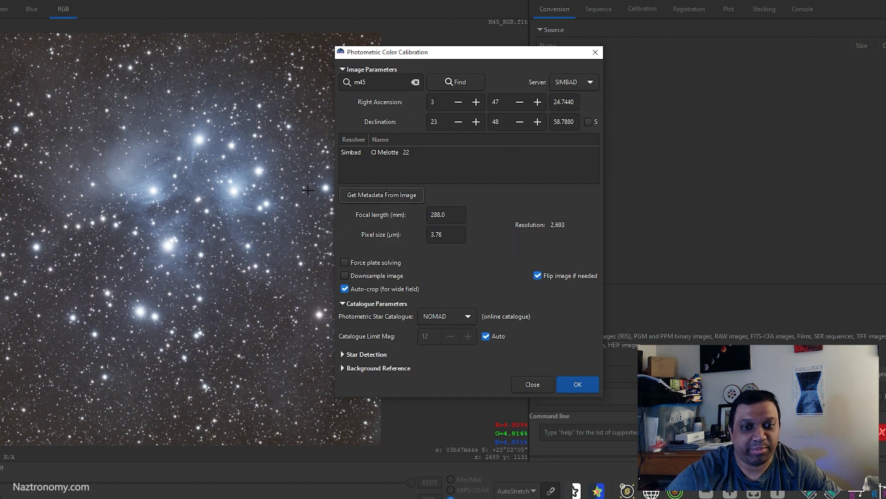
{"action": "left_click_drag", "start_coordinate": [458, 54], "coordinate": [505, 40]}
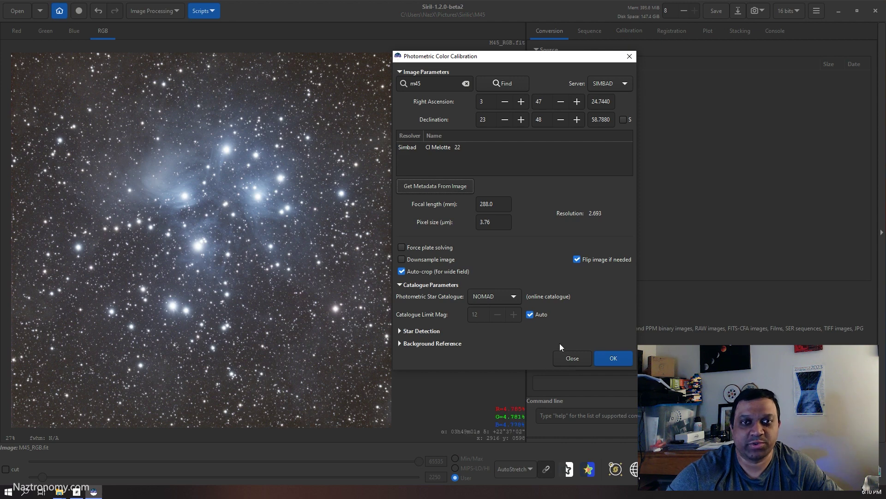
Toggle object annotations on and off, then run photometric colour calibration on Cl Melotte 22
{"action": "left_click", "coordinate": [615, 469]}
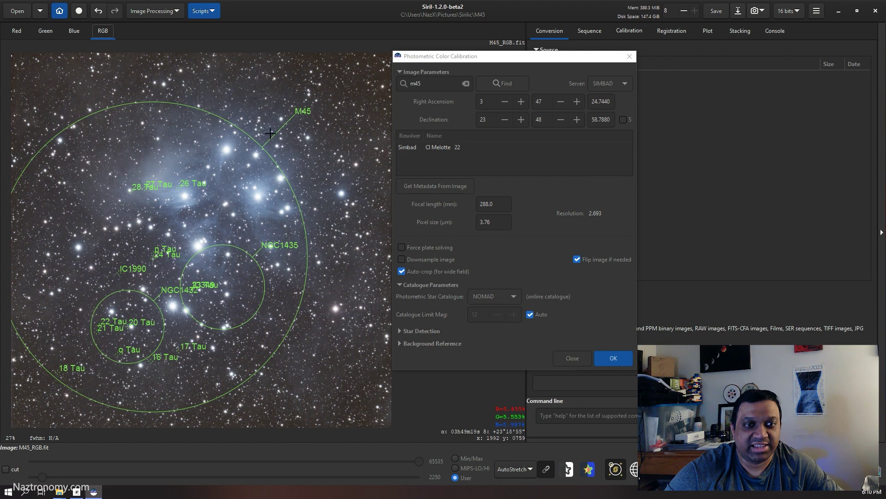
{"action": "left_click", "coordinate": [445, 85]}
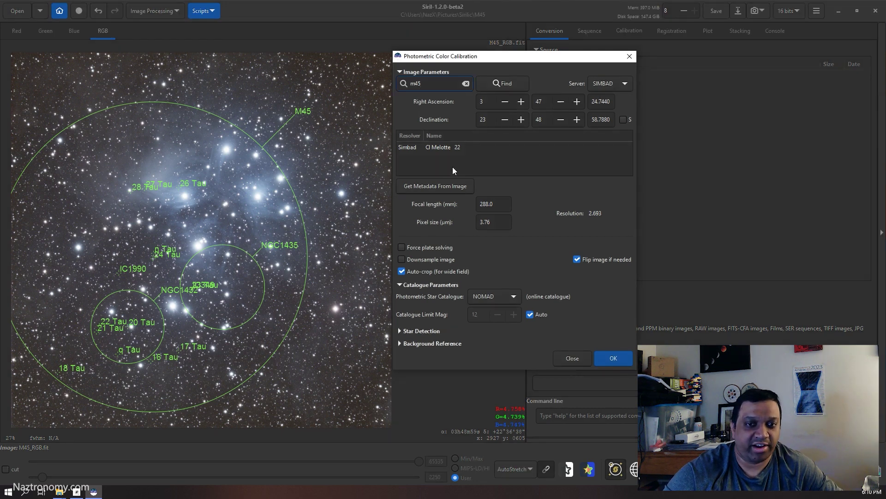
{"action": "left_click", "coordinate": [619, 470]}
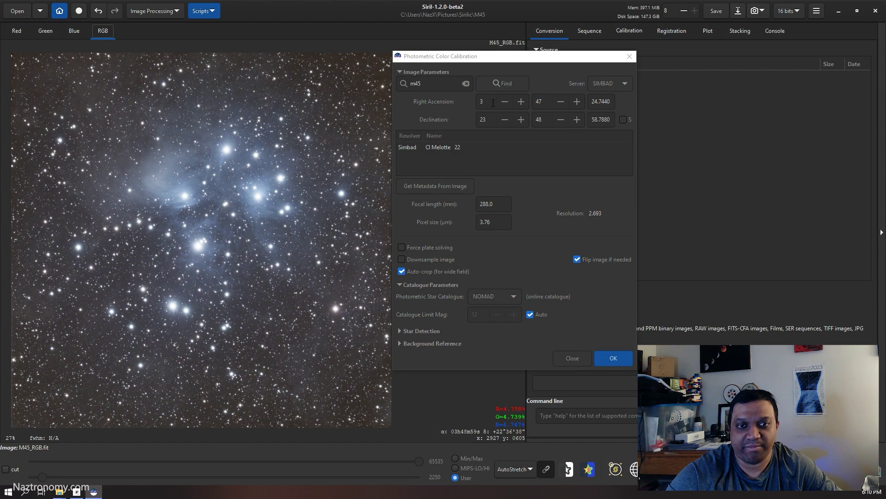
{"action": "left_click", "coordinate": [614, 357]}
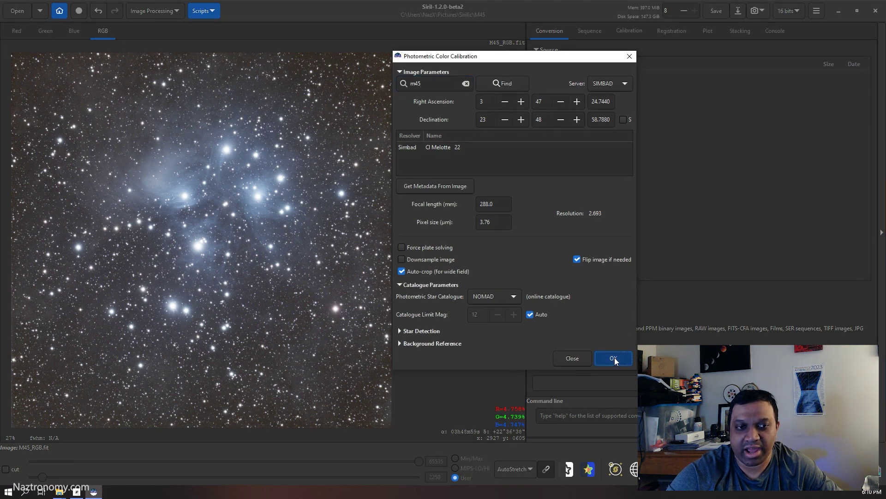
{"action": "left_click", "coordinate": [614, 357]}
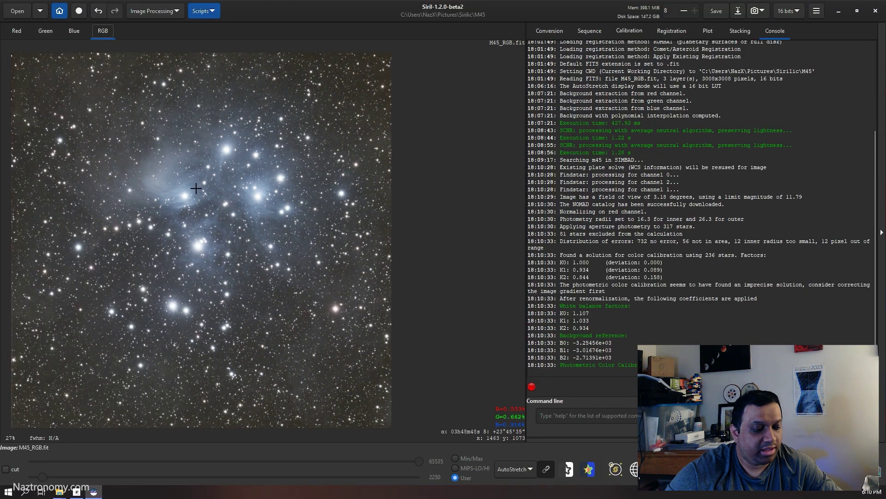
Apply NL-Bayes noise reduction at modulation 1.00 with salt-and-pepper removal
{"action": "scroll", "coordinate": [160, 168], "scroll_direction": "up", "scroll_amount": 3}
{"action": "scroll", "coordinate": [172, 201], "scroll_direction": "down", "scroll_amount": 1}
{"action": "scroll", "coordinate": [221, 225], "scroll_direction": "up", "scroll_amount": 2}
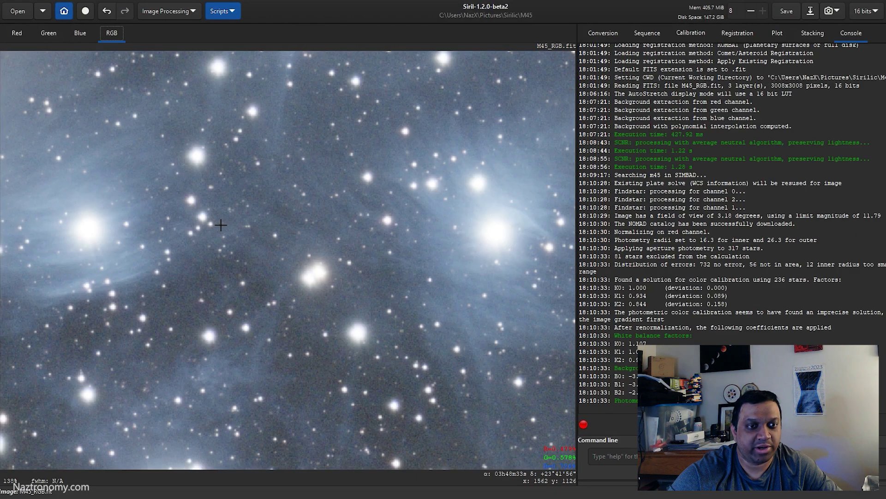
{"action": "left_click", "coordinate": [171, 11]}
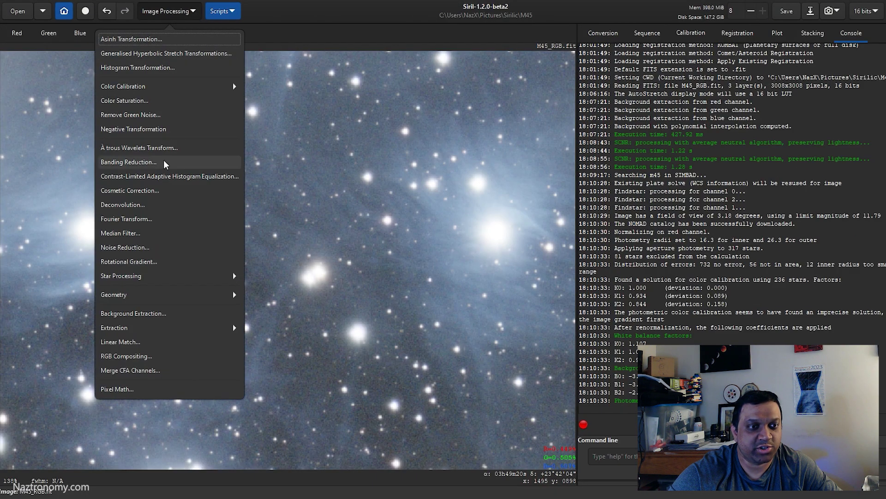
{"action": "left_click", "coordinate": [137, 248]}
{"action": "left_click_drag", "start_coordinate": [449, 172], "coordinate": [460, 178]}
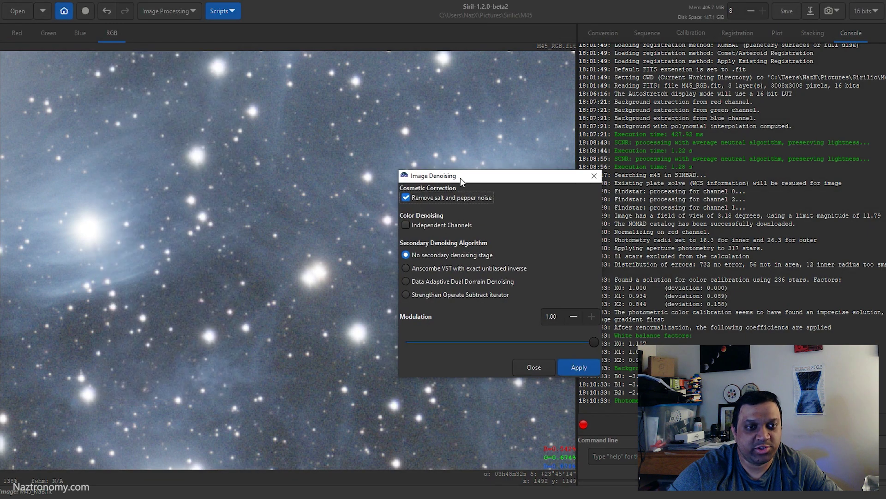
{"action": "scroll", "coordinate": [239, 223], "scroll_direction": "up", "scroll_amount": 1}
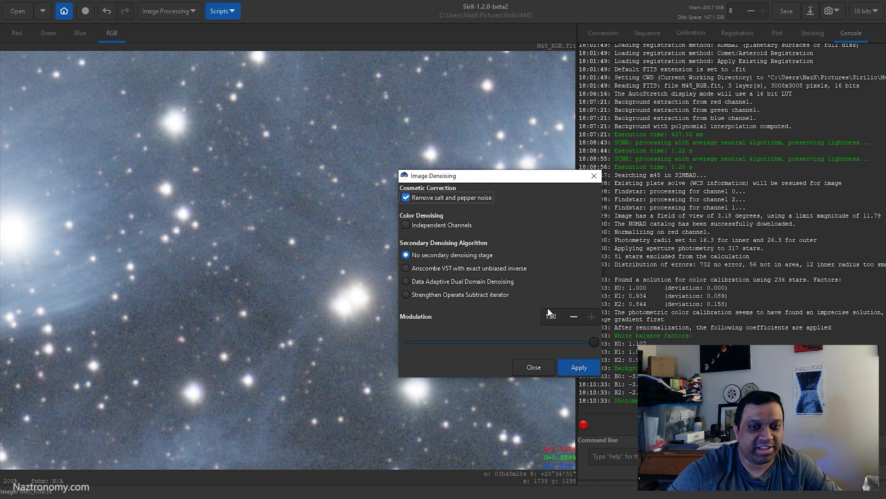
{"action": "left_click", "coordinate": [580, 369]}
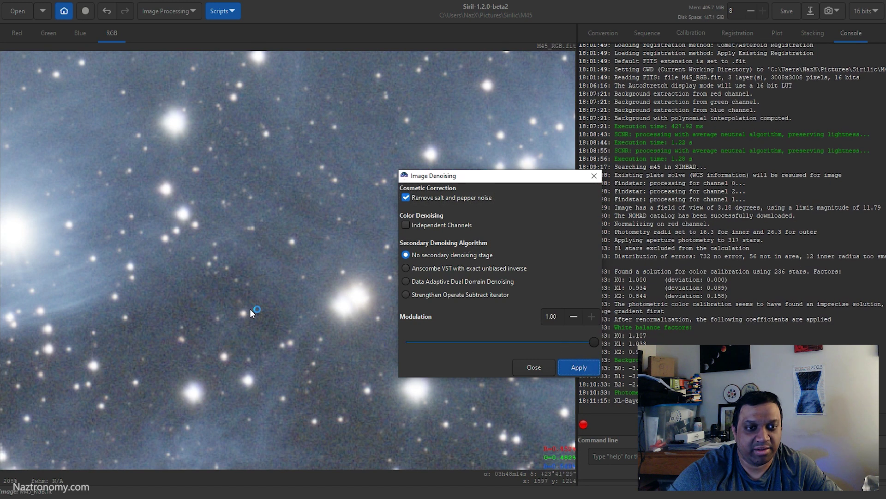
Compare the denoise with undo and redo, keep it, and close the denoising settings
{"action": "scroll", "coordinate": [297, 237], "scroll_direction": "down", "scroll_amount": 5}
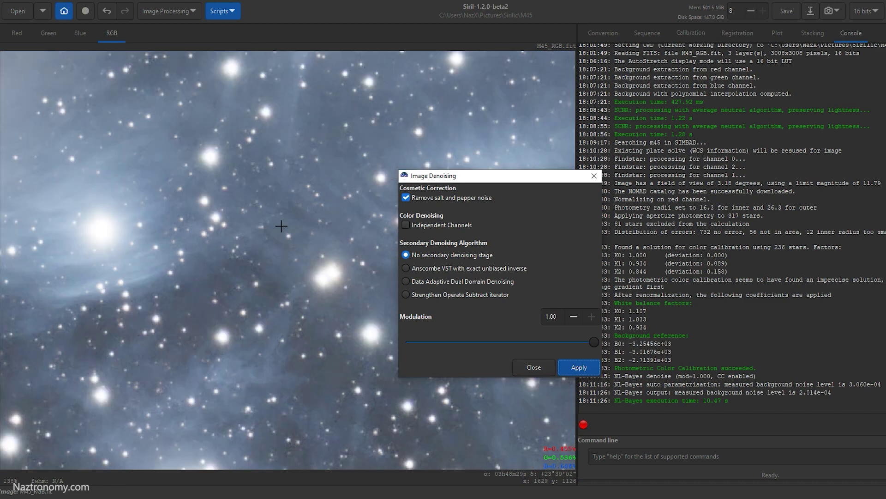
{"action": "scroll", "coordinate": [280, 250], "scroll_direction": "down", "scroll_amount": 2}
{"action": "left_click_drag", "start_coordinate": [482, 176], "coordinate": [585, 180]}
{"action": "left_click_drag", "start_coordinate": [318, 258], "coordinate": [324, 213]}
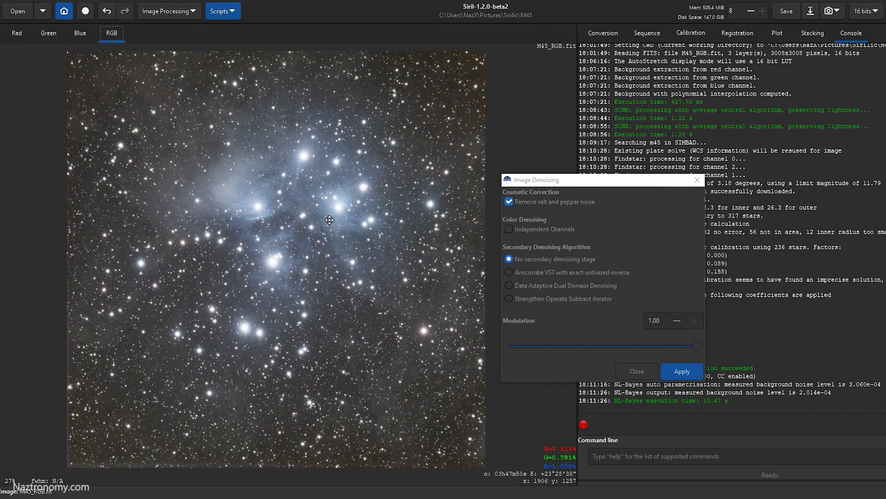
{"action": "left_click", "coordinate": [112, 13]}
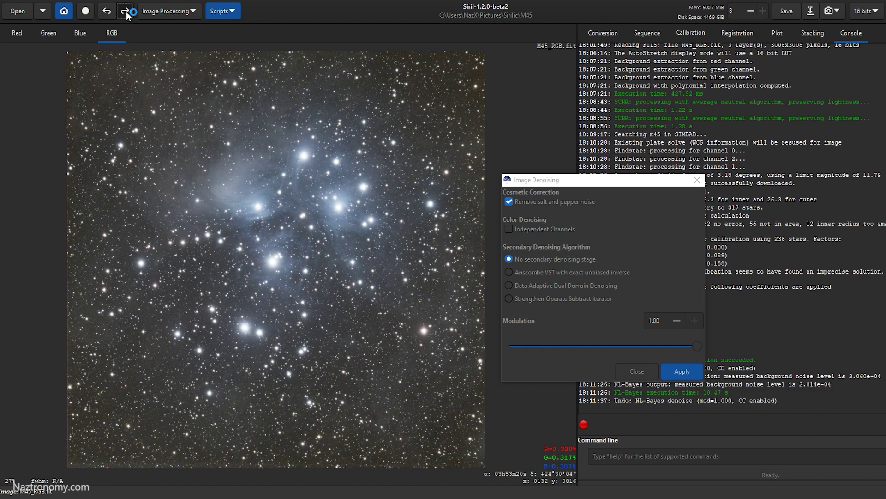
{"action": "left_click", "coordinate": [126, 12]}
{"action": "key", "text": "ctrl+z"}
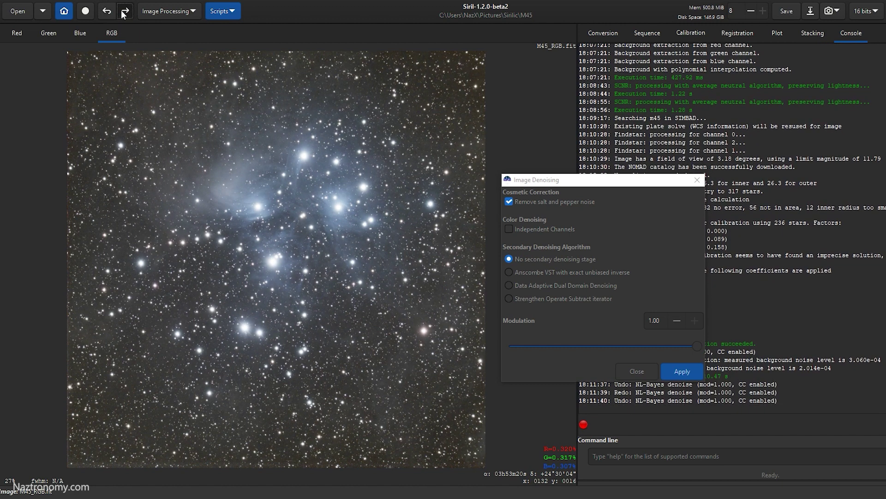
{"action": "left_click", "coordinate": [126, 11]}
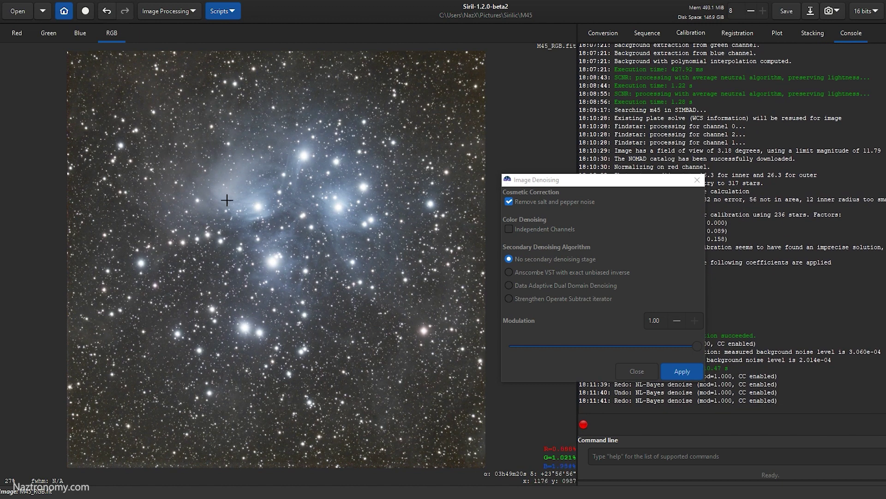
{"action": "left_click_drag", "start_coordinate": [562, 187], "coordinate": [499, 178]}
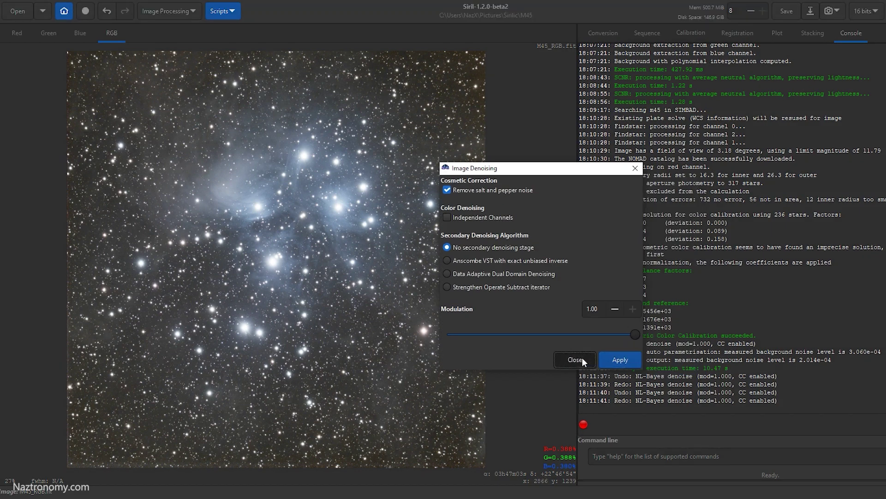
{"action": "left_click", "coordinate": [581, 358]}
Crop the image to nearly its full extent and switch the display preview to Linear
{"action": "left_click_drag", "start_coordinate": [69, 55], "coordinate": [434, 420]}
{"action": "right_click", "coordinate": [377, 353]}
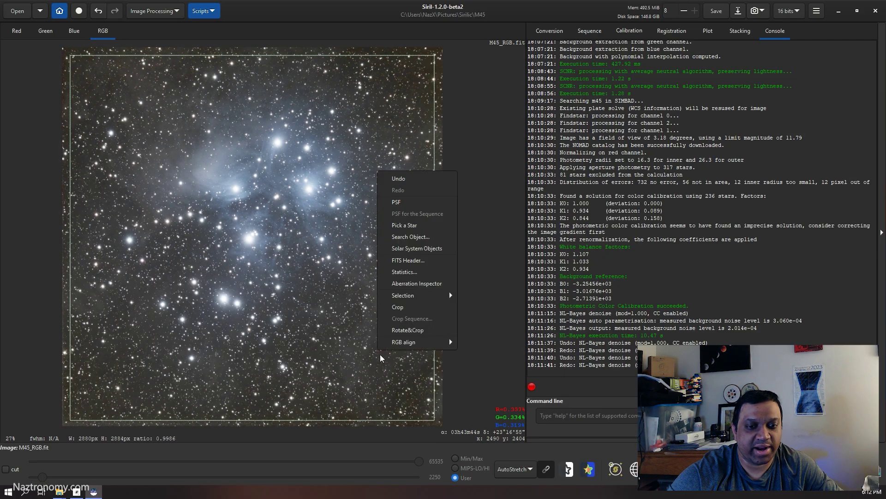
{"action": "left_click", "coordinate": [415, 305]}
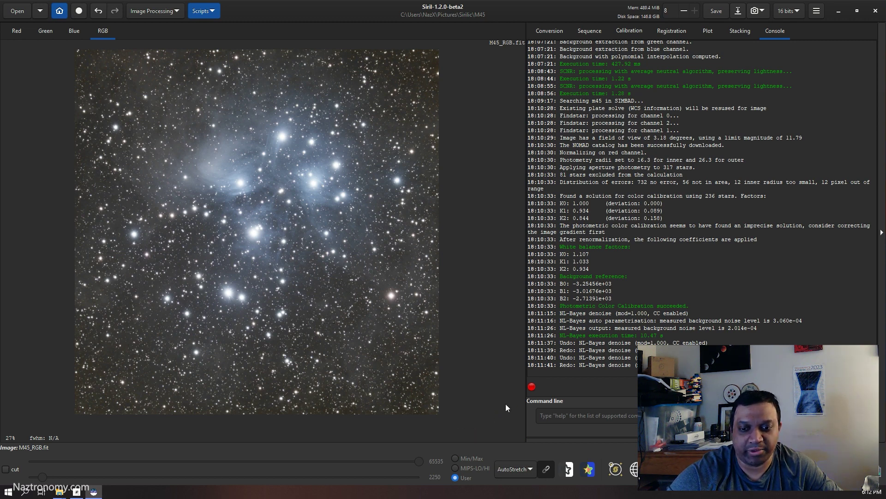
{"action": "left_click", "coordinate": [509, 469]}
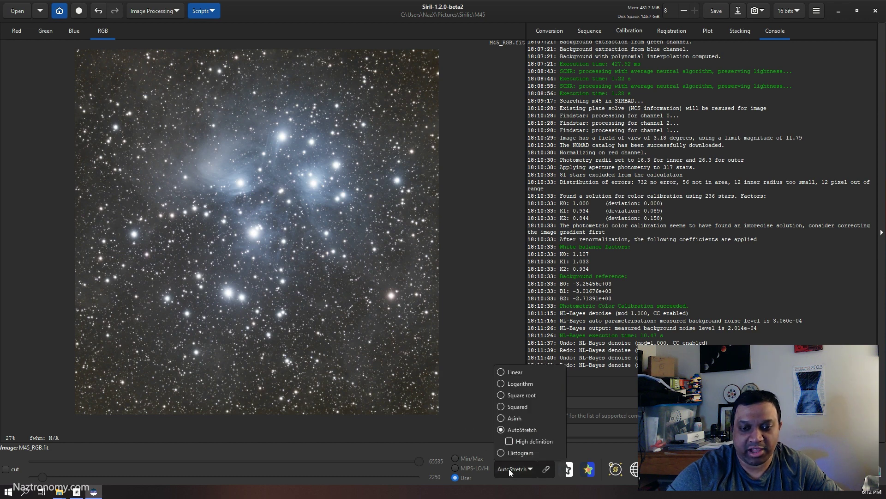
{"action": "left_click", "coordinate": [511, 370]}
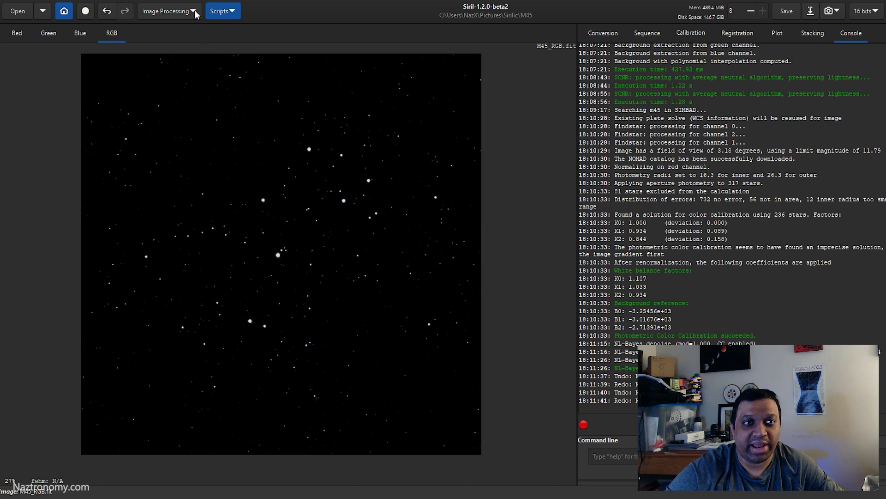
{"action": "left_click", "coordinate": [193, 12]}
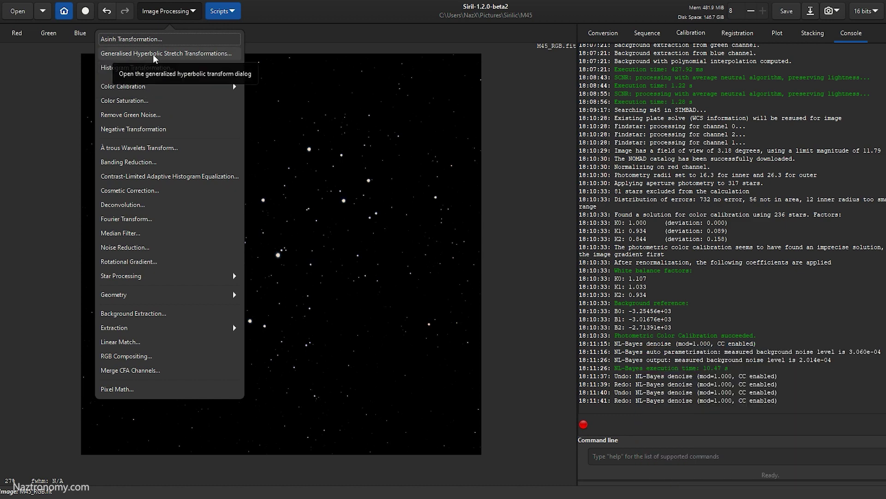
{"action": "left_click", "coordinate": [160, 54]}
{"action": "left_click_drag", "start_coordinate": [395, 131], "coordinate": [576, 121]}
{"action": "left_click_drag", "start_coordinate": [657, 204], "coordinate": [725, 207]}
{"action": "left_click_drag", "start_coordinate": [706, 242], "coordinate": [695, 244]}
{"action": "left_click_drag", "start_coordinate": [719, 204], "coordinate": [753, 205]}
{"action": "left_click_drag", "start_coordinate": [691, 241], "coordinate": [711, 240]}
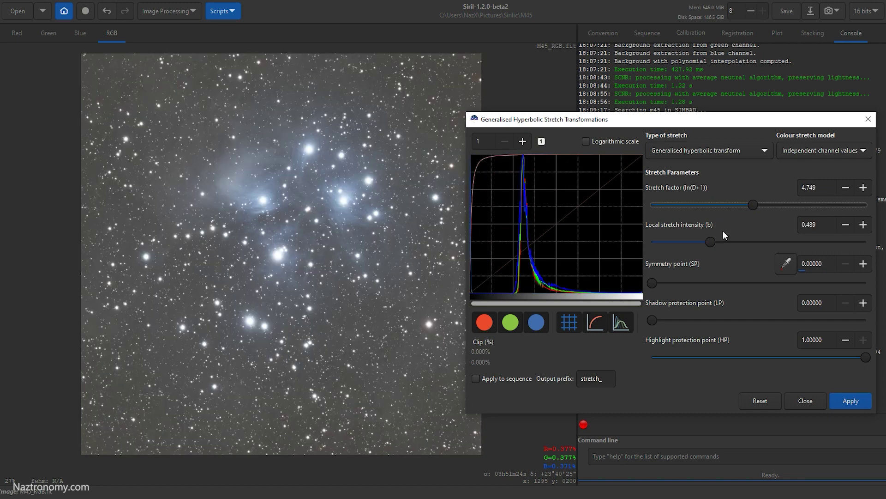
{"action": "left_click", "coordinate": [757, 148]}
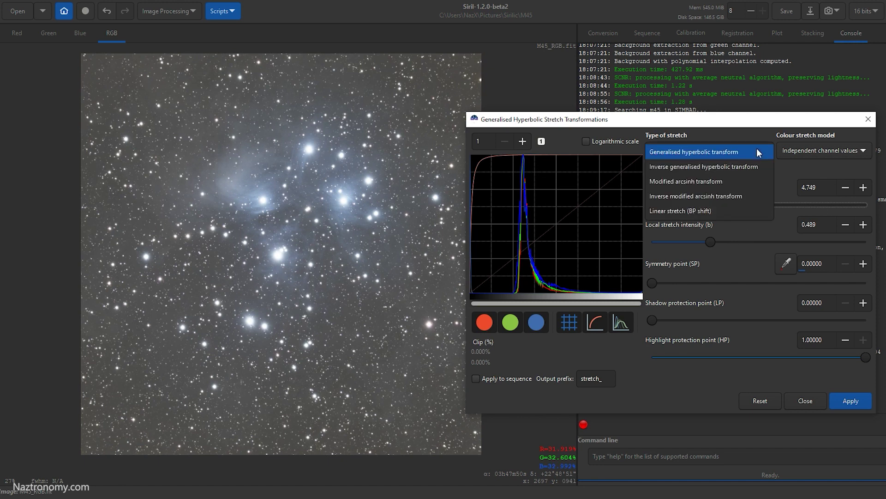
{"action": "left_click", "coordinate": [716, 123]}
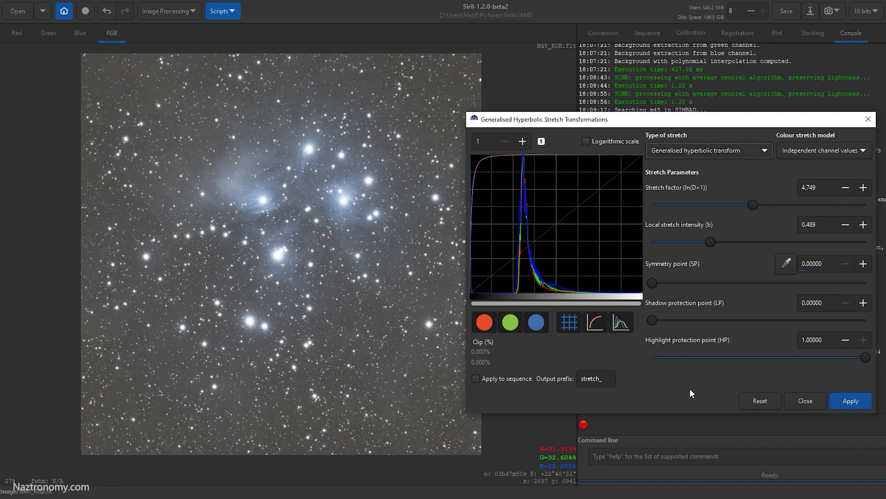
{"action": "left_click", "coordinate": [794, 399]}
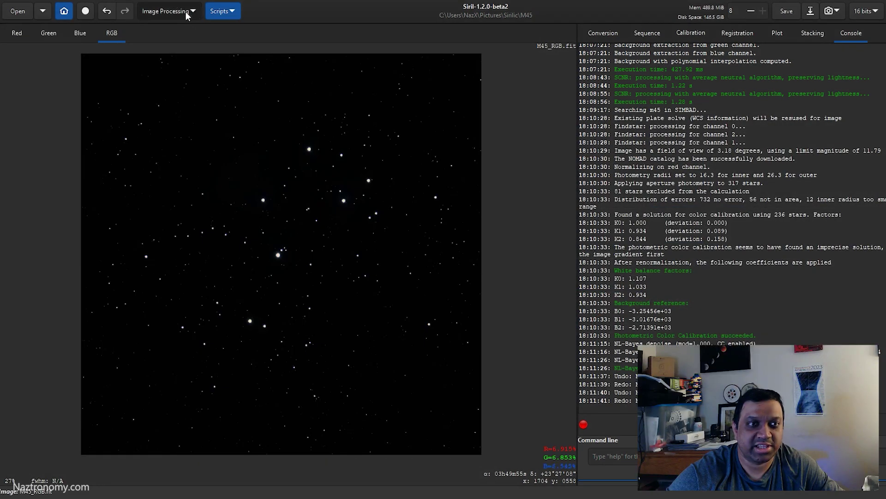
{"action": "left_click", "coordinate": [174, 9]}
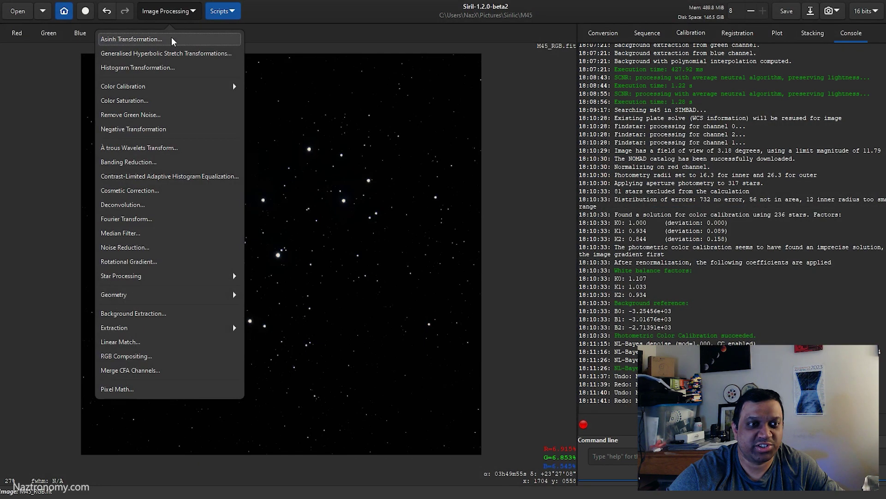
Apply an autostretch histogram transformation (shadows 0.0023128, midtones 0.0042951) and close it
{"action": "left_click", "coordinate": [159, 69]}
{"action": "left_click_drag", "start_coordinate": [474, 126], "coordinate": [574, 78]}
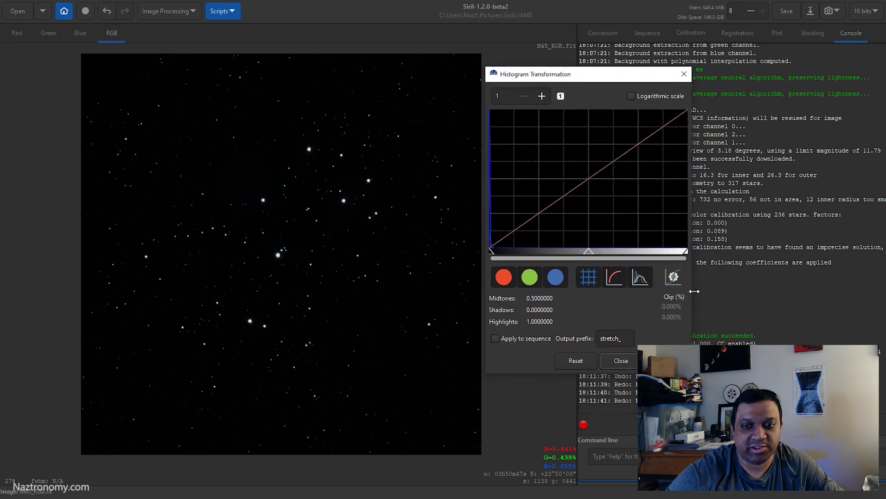
{"action": "left_click", "coordinate": [673, 277]}
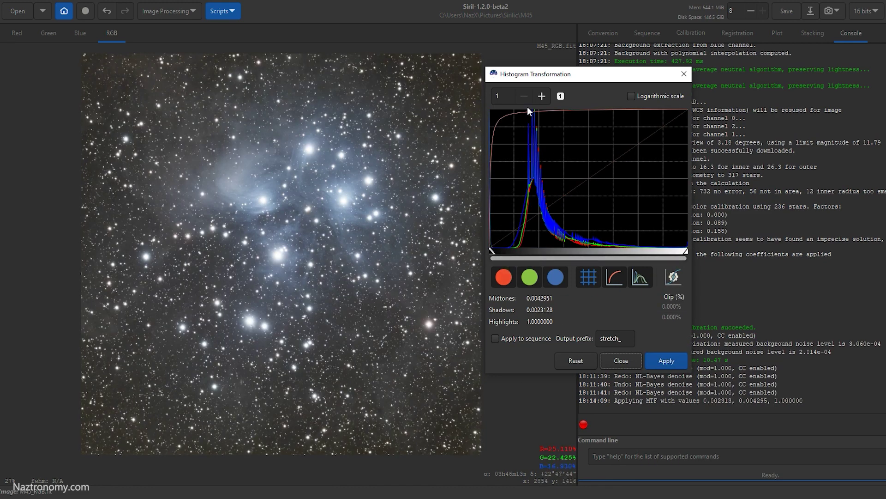
{"action": "double_click", "coordinate": [541, 97]}
{"action": "left_click_drag", "start_coordinate": [495, 251], "coordinate": [500, 251]}
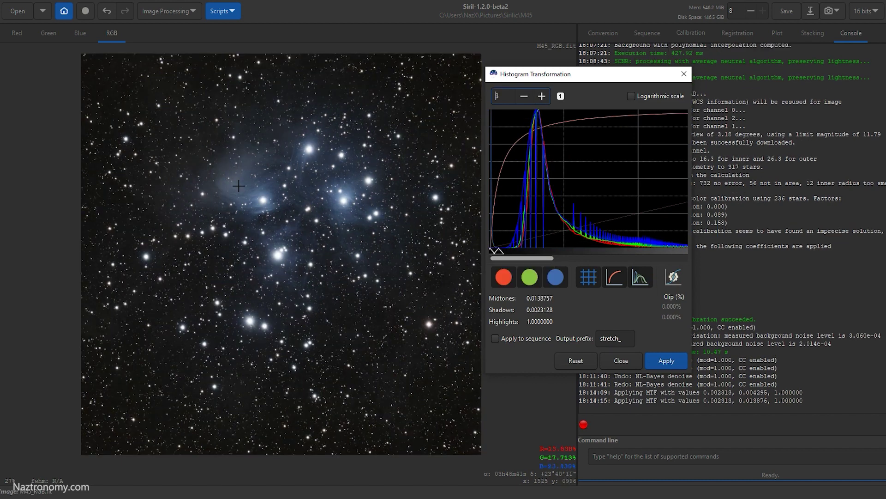
{"action": "left_click", "coordinate": [673, 277]}
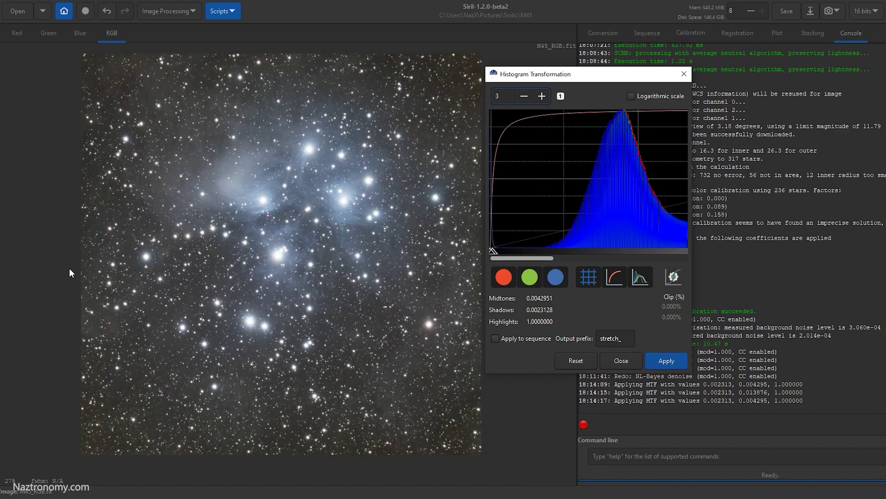
{"action": "left_click", "coordinate": [670, 362]}
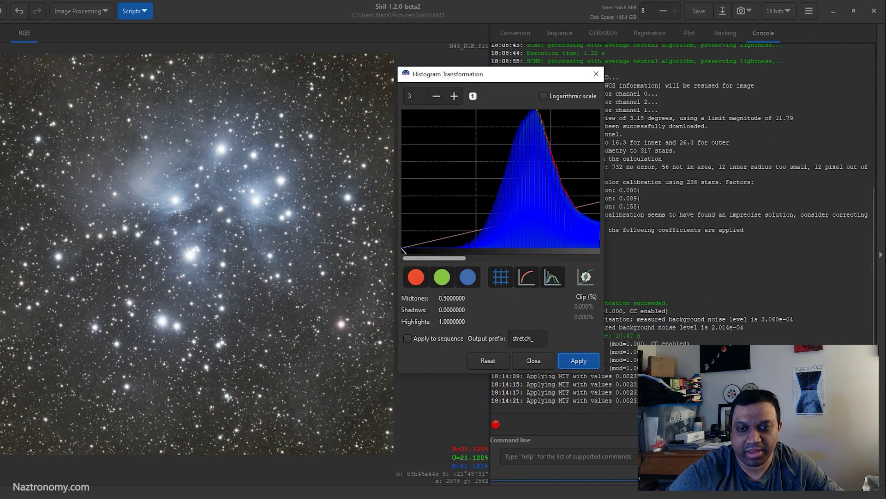
{"action": "left_click", "coordinate": [626, 77]}
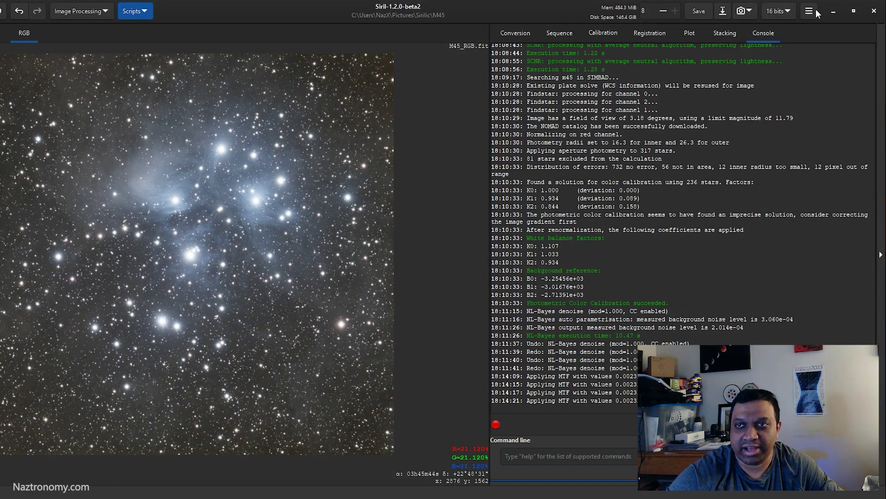
Save the image as the 16-bit unsigned integer TIFF M45.tif
{"action": "left_click", "coordinate": [723, 11]}
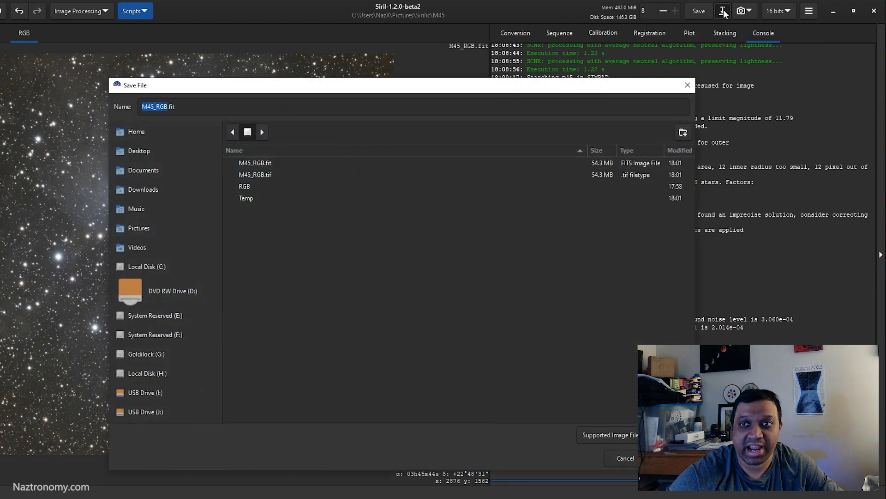
{"action": "left_click", "coordinate": [265, 177]}
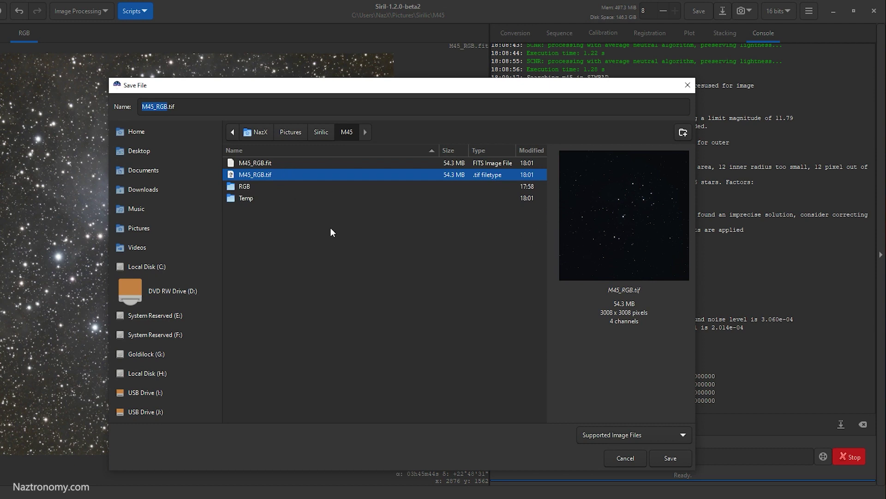
{"action": "left_click", "coordinate": [627, 433]}
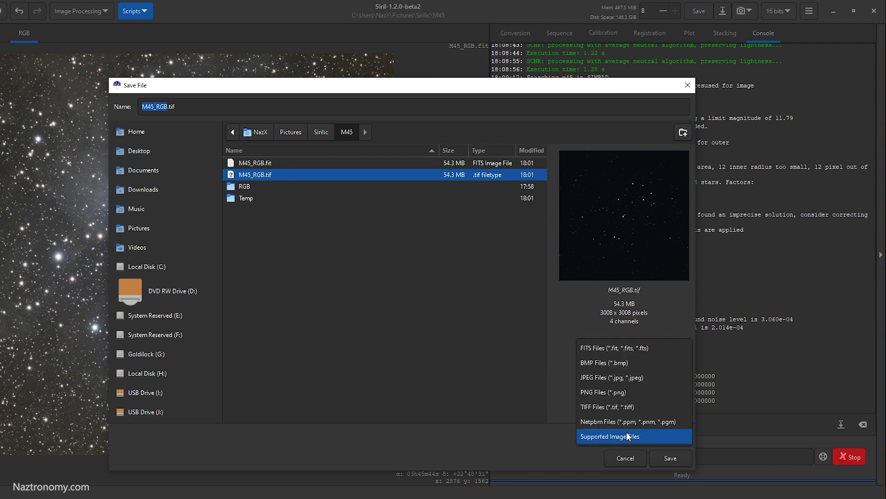
{"action": "left_click", "coordinate": [621, 406]}
{"action": "left_click", "coordinate": [160, 106]}
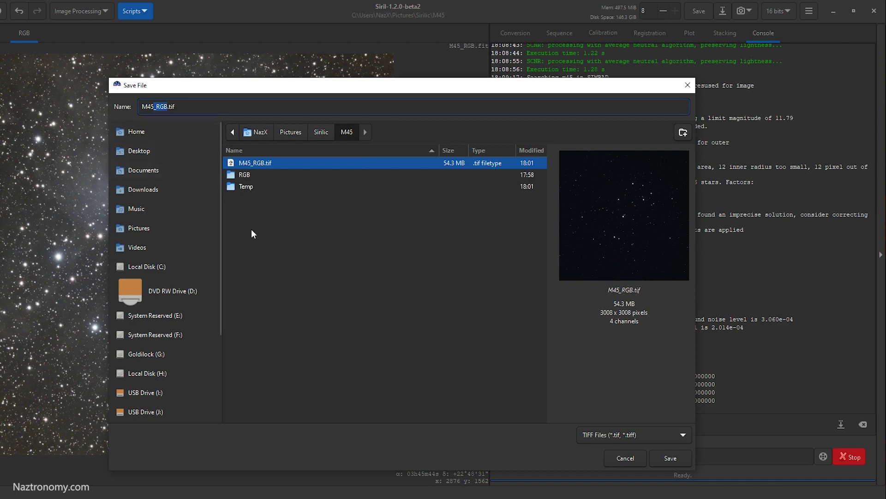
{"action": "key", "text": "BackSpace"}
{"action": "key", "text": "Return"}
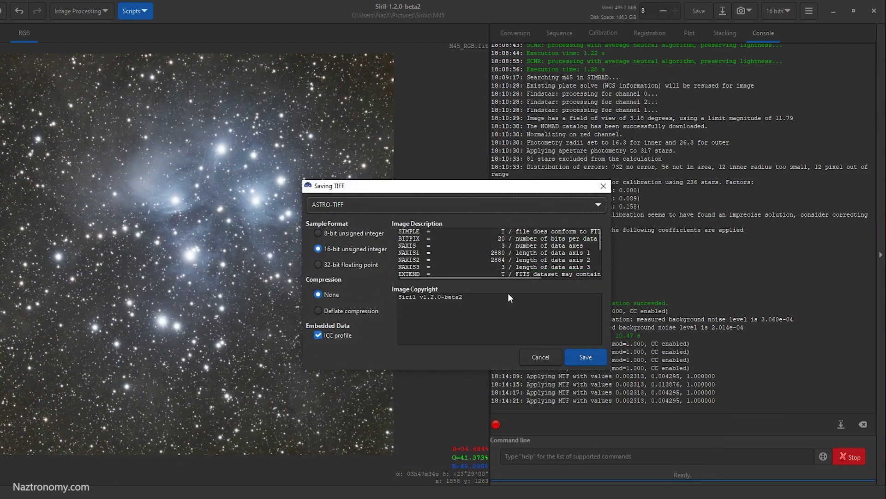
{"action": "left_click", "coordinate": [585, 359]}
Show the M45 folder in File Explorer with M45.tif listed
{"action": "mouse_move", "coordinate": [59, 491]}
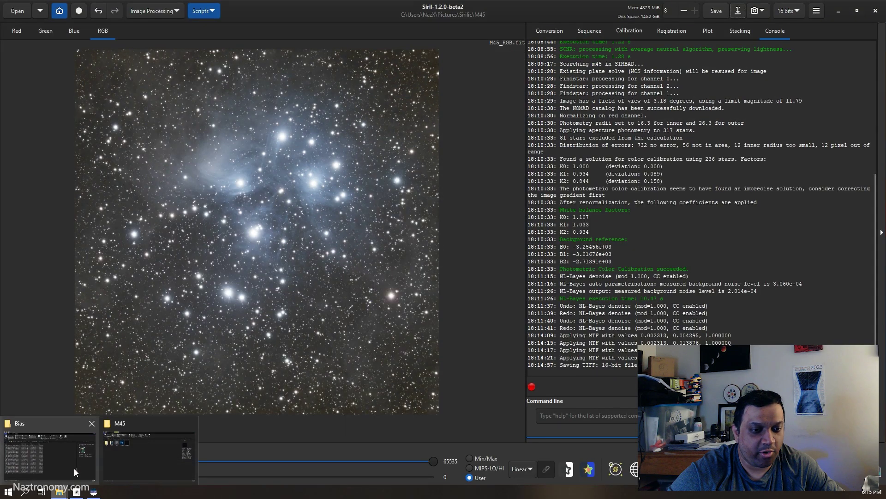
{"action": "left_click", "coordinate": [126, 450]}
{"action": "left_click", "coordinate": [117, 112]}
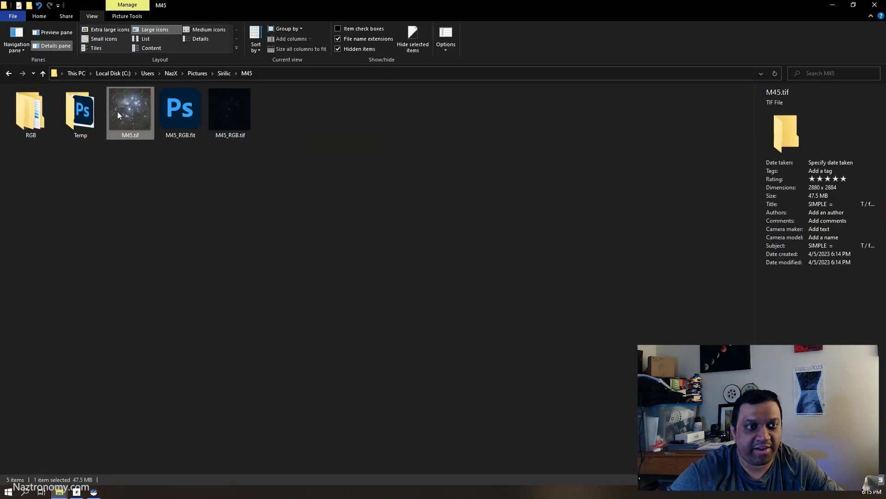
Open M45.tif in Windows Photo Viewer and zoom in on the stretched Pleiades nebulosity
{"action": "double_click", "coordinate": [136, 115]}
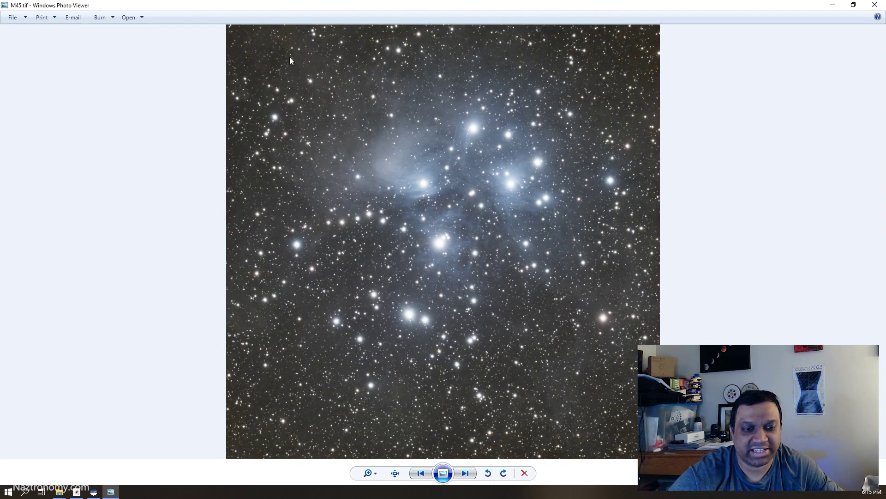
{"action": "scroll", "coordinate": [290, 56], "scroll_direction": "up", "scroll_amount": 1}
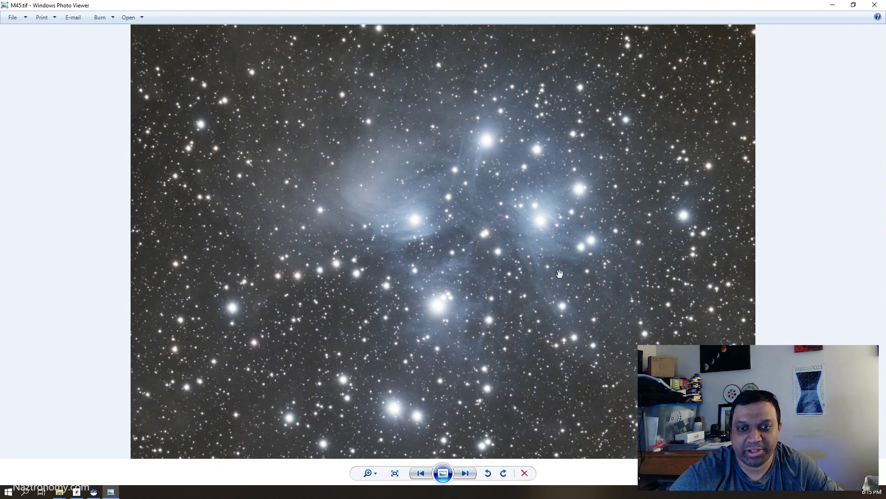